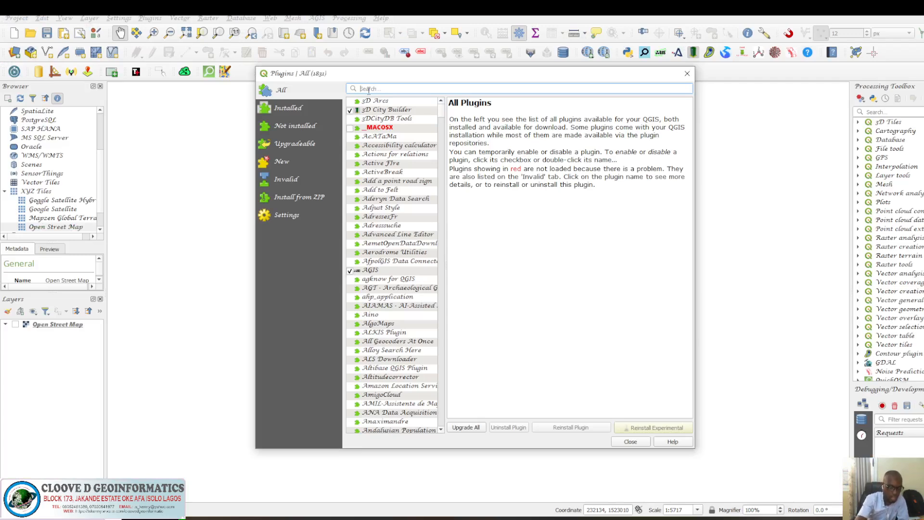
Search the plugin list for QUICK, inspect the QuickOSM plugin's details, and close the Plugins dialog.
{"action": "type", "text": "QUICK"}
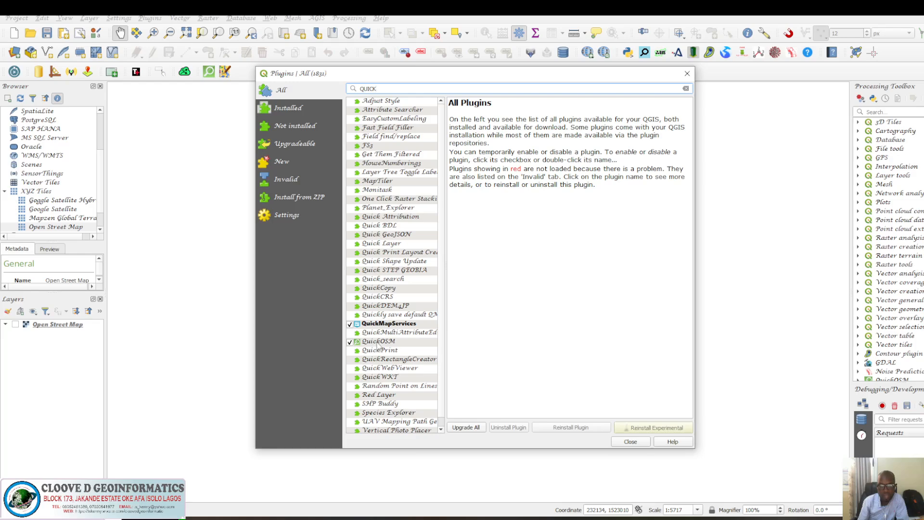
{"action": "left_click", "coordinate": [378, 342]}
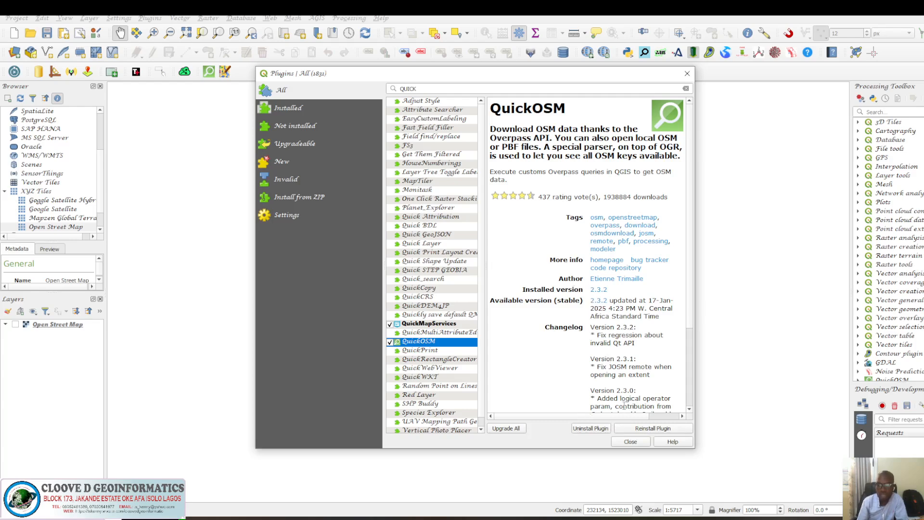
{"action": "left_click", "coordinate": [630, 442]}
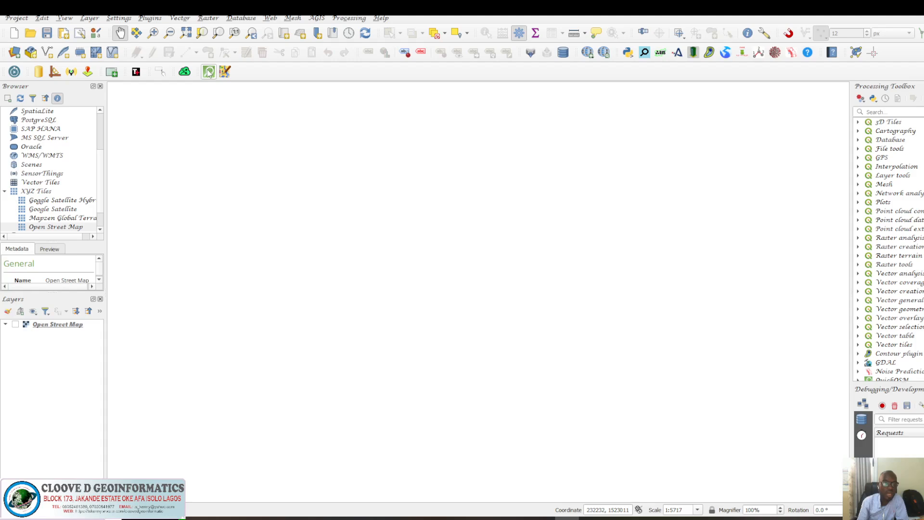
Open the QuickOSM query dialog from the Vector menu.
{"action": "left_click", "coordinate": [186, 19]}
{"action": "mouse_move", "coordinate": [202, 65]}
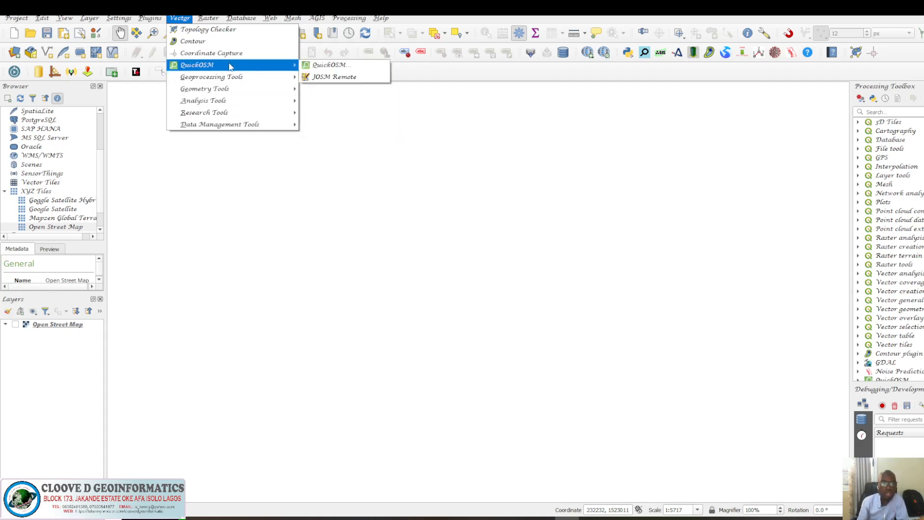
{"action": "left_click", "coordinate": [315, 68]}
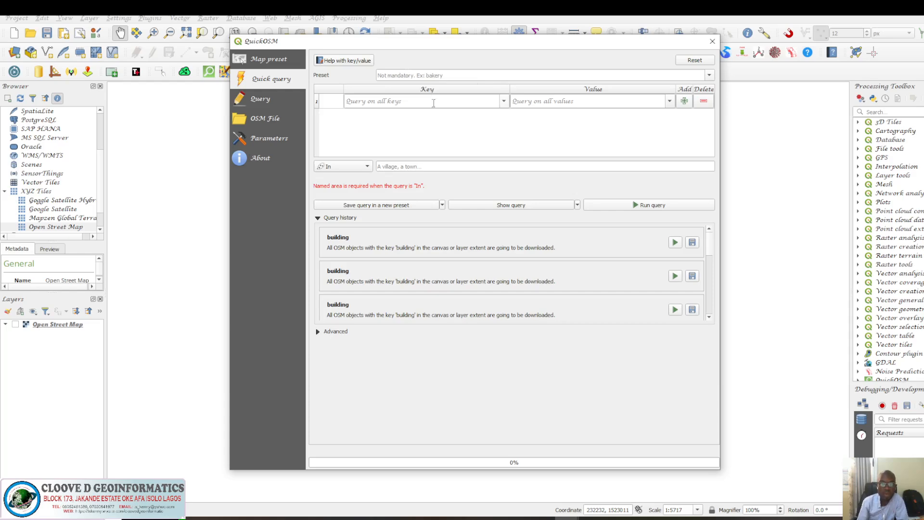
Browse the available OSM keys in the query's Key list, then close the QuickOSM dialog.
{"action": "left_click", "coordinate": [503, 101]}
{"action": "scroll", "coordinate": [481, 132], "scroll_direction": "down", "scroll_amount": 1}
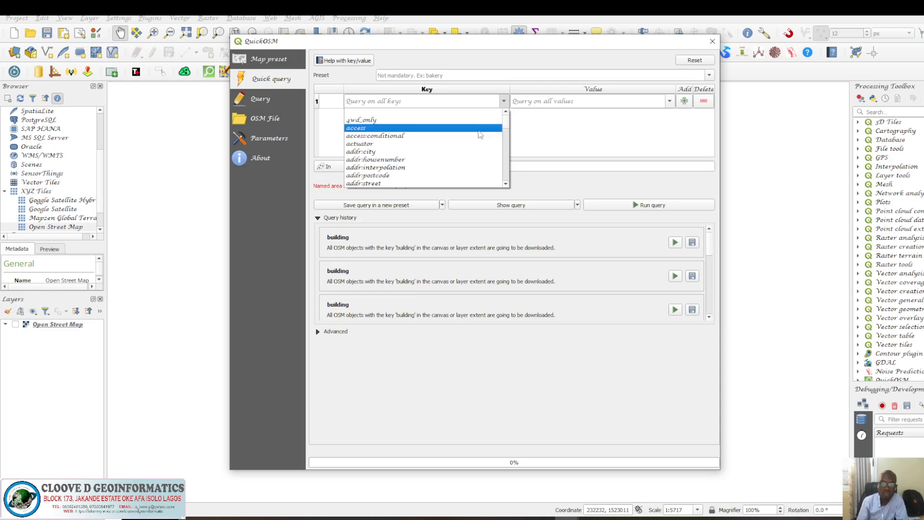
{"action": "scroll", "coordinate": [480, 135], "scroll_direction": "down", "scroll_amount": 5}
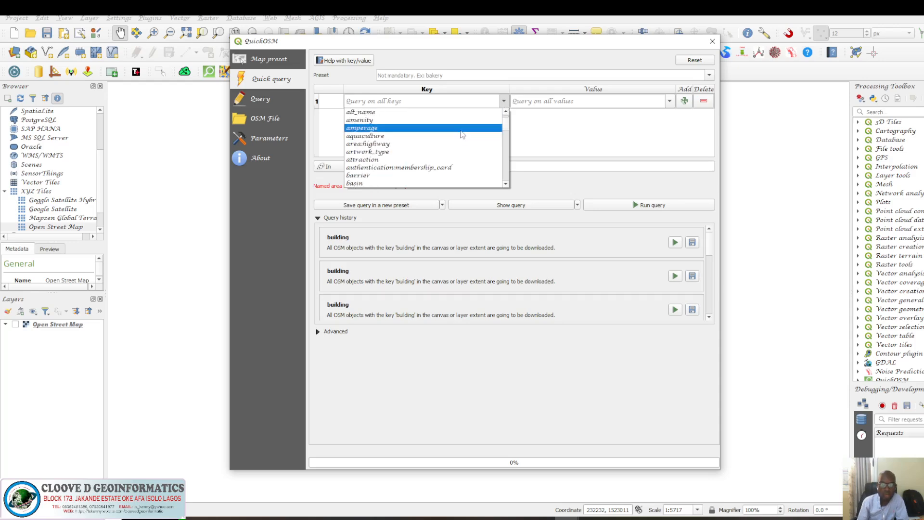
{"action": "scroll", "coordinate": [472, 135], "scroll_direction": "up", "scroll_amount": 3}
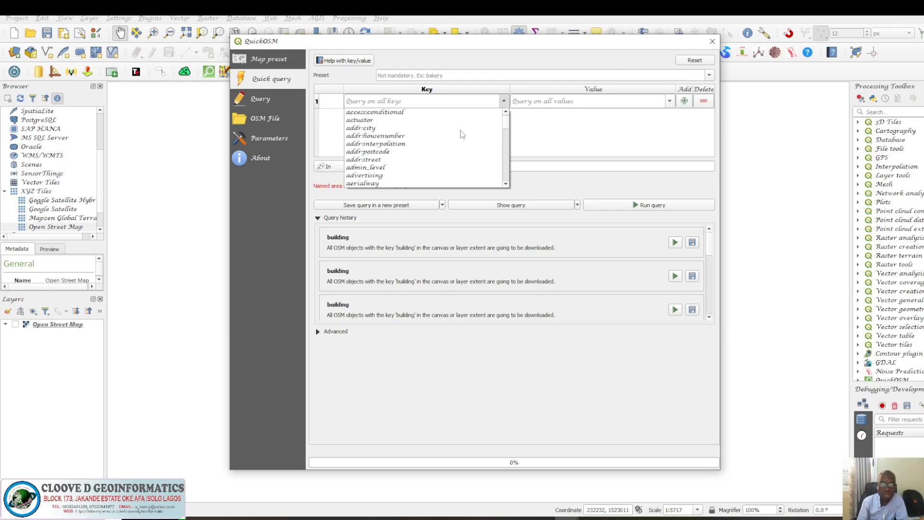
{"action": "scroll", "coordinate": [462, 134], "scroll_direction": "down", "scroll_amount": 3}
{"action": "scroll", "coordinate": [462, 134], "scroll_direction": "down", "scroll_amount": 2}
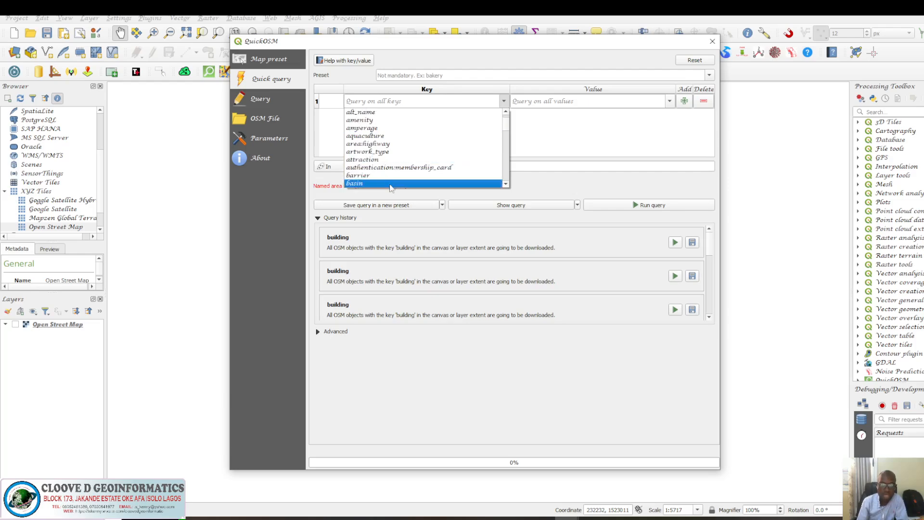
{"action": "scroll", "coordinate": [389, 186], "scroll_direction": "down", "scroll_amount": 1}
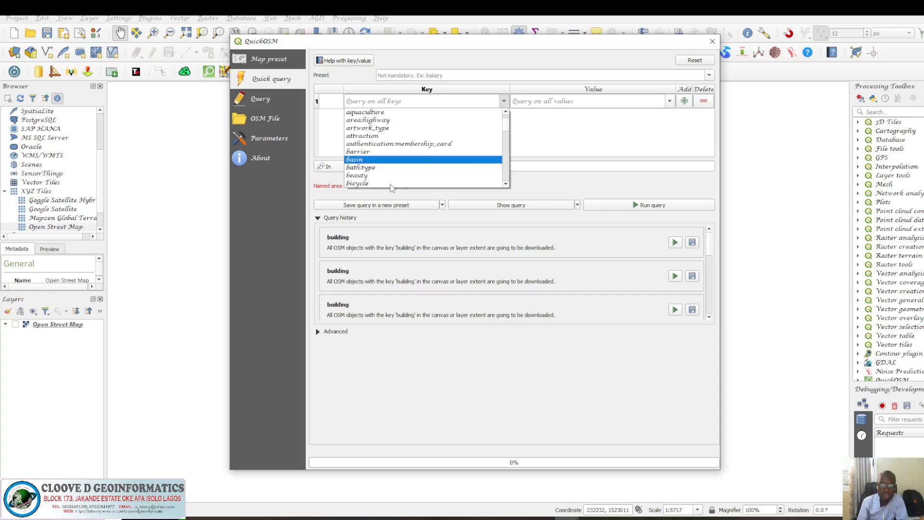
{"action": "scroll", "coordinate": [383, 182], "scroll_direction": "down", "scroll_amount": 4}
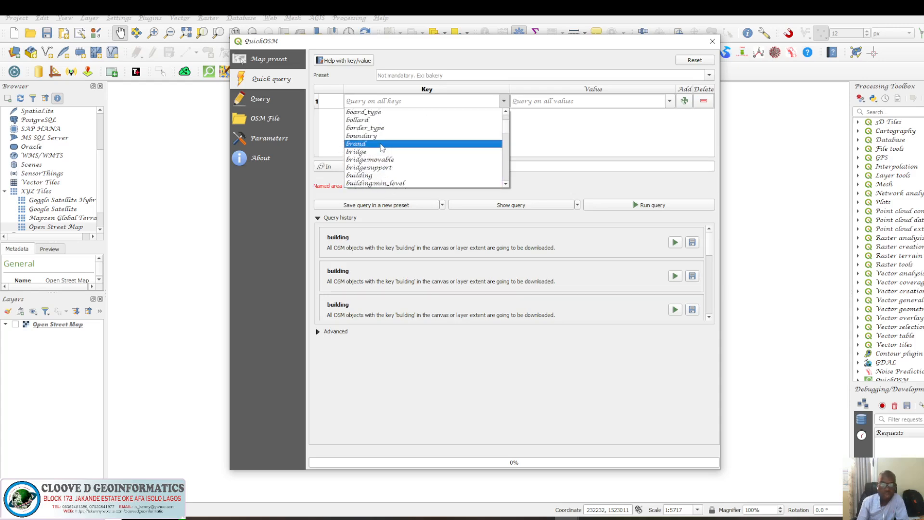
{"action": "scroll", "coordinate": [380, 177], "scroll_direction": "down", "scroll_amount": 1}
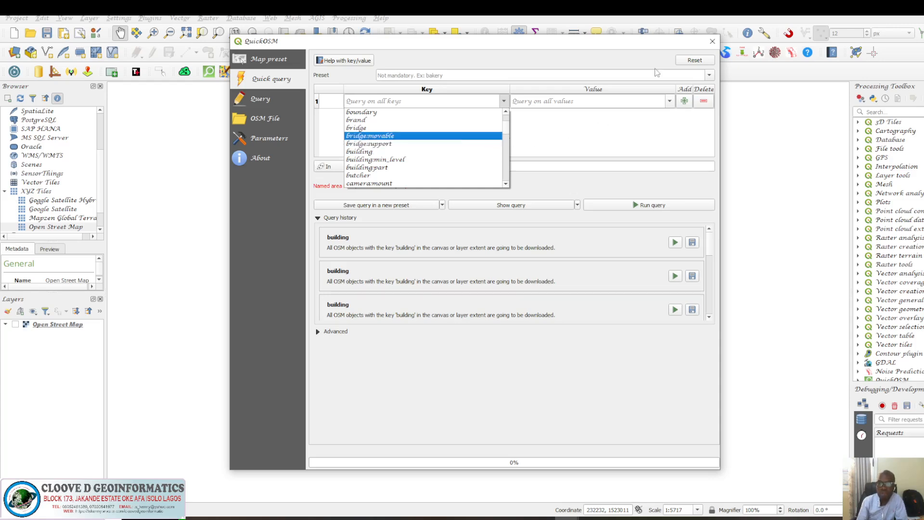
{"action": "left_click", "coordinate": [710, 45]}
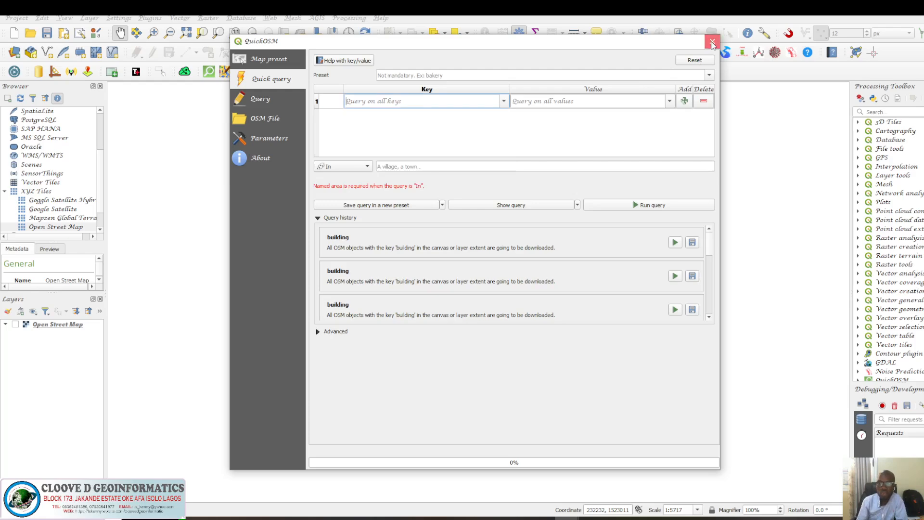
{"action": "left_click", "coordinate": [711, 43]}
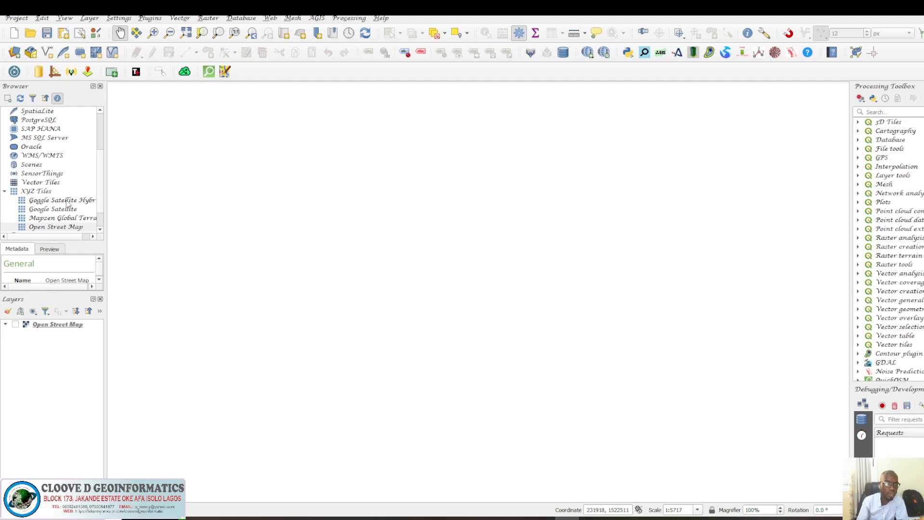
Add the Open Street Map XYZ tile layer to the map canvas and zoom out to the whole world.
{"action": "left_click", "coordinate": [61, 230]}
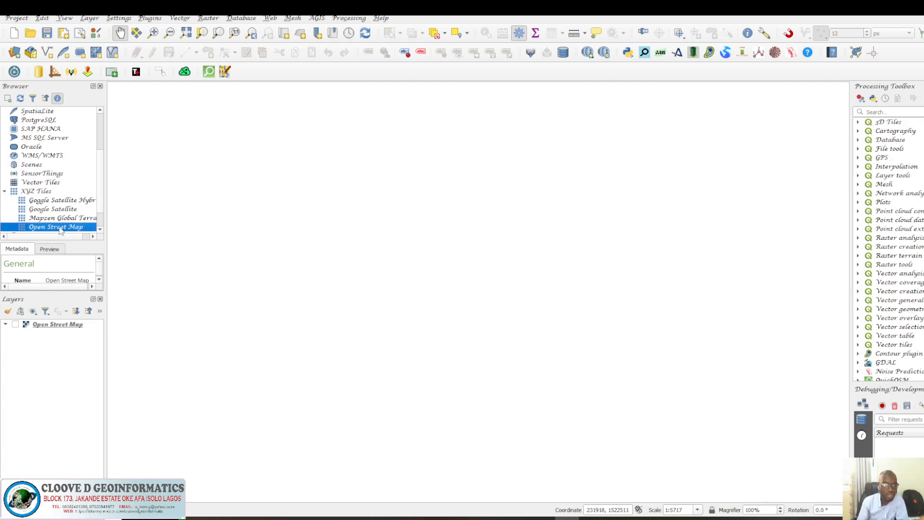
{"action": "left_click_drag", "start_coordinate": [61, 231], "coordinate": [440, 266]}
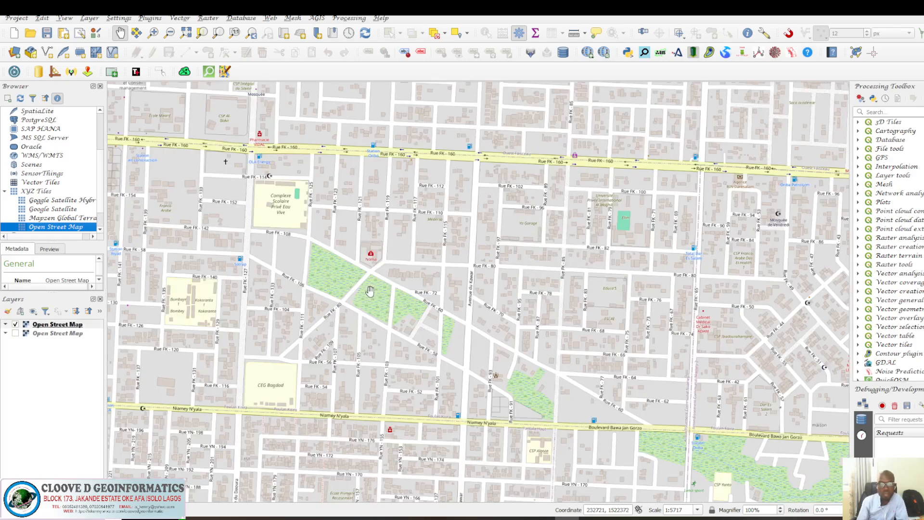
{"action": "scroll", "coordinate": [369, 290], "scroll_direction": "down", "scroll_amount": 13}
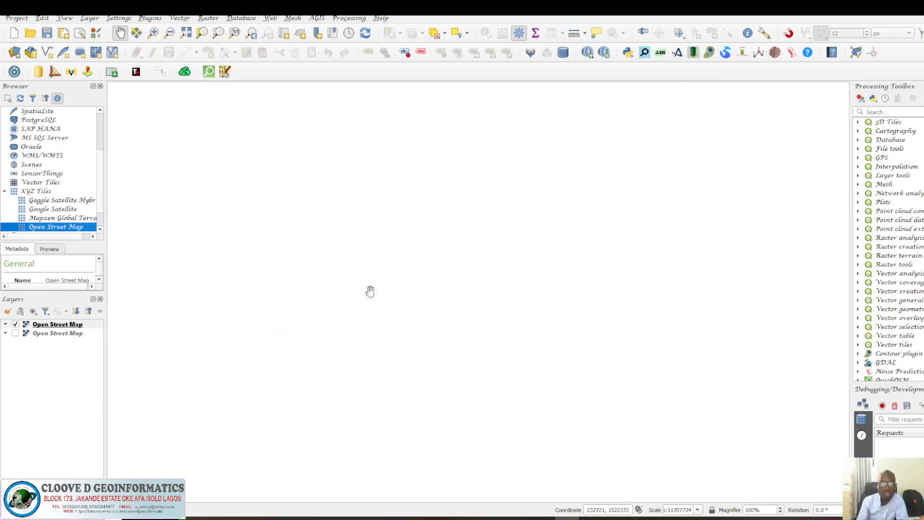
{"action": "scroll", "coordinate": [386, 289], "scroll_direction": "down", "scroll_amount": 3}
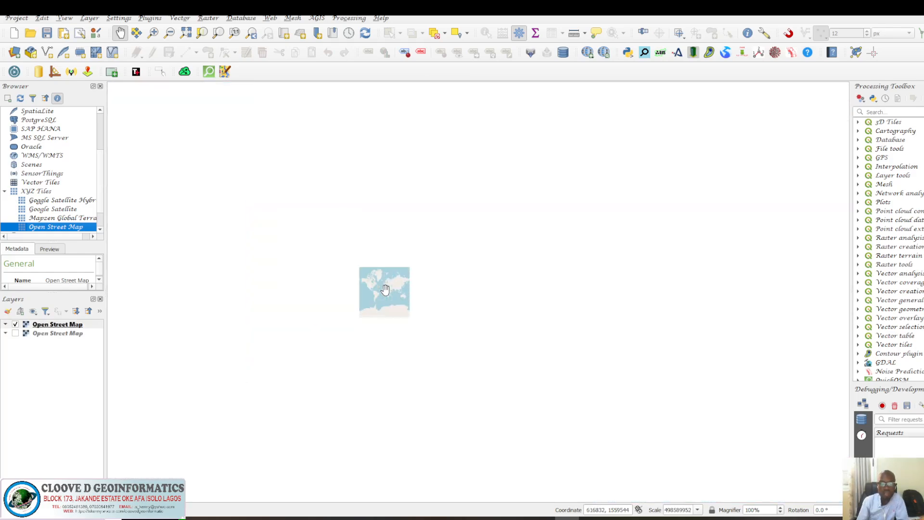
{"action": "scroll", "coordinate": [385, 288], "scroll_direction": "up", "scroll_amount": 4}
{"action": "left_click_drag", "start_coordinate": [388, 294], "coordinate": [440, 270]}
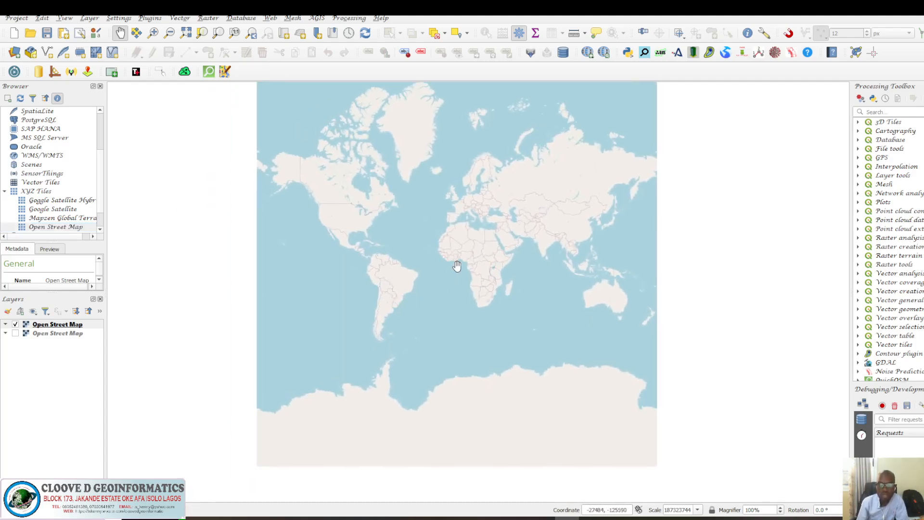
Zoom and pan the map across West Africa to the city of Niamey, Niger.
{"action": "scroll", "coordinate": [452, 253], "scroll_direction": "up", "scroll_amount": 2}
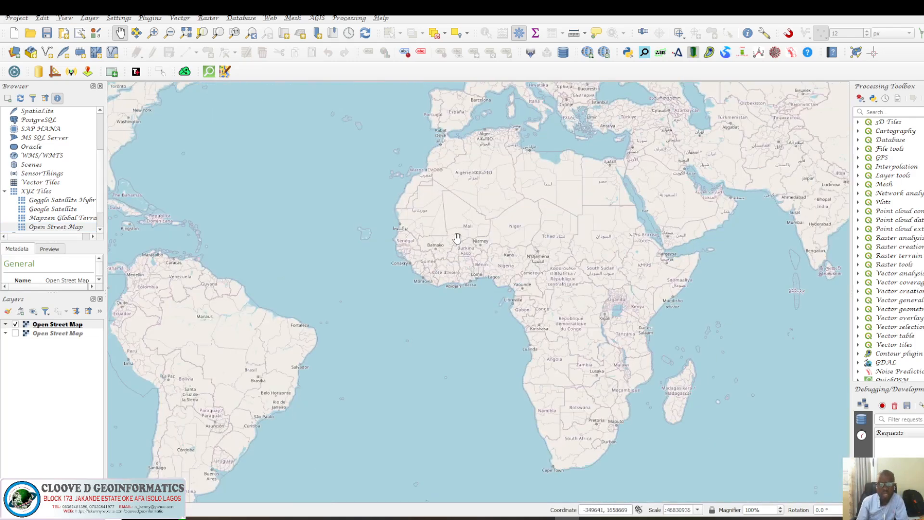
{"action": "scroll", "coordinate": [457, 239], "scroll_direction": "up", "scroll_amount": 2}
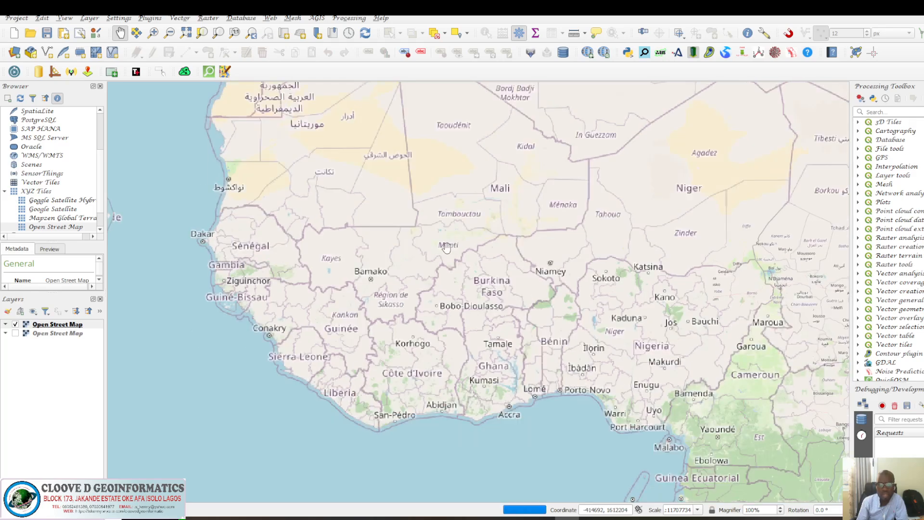
{"action": "left_click_drag", "start_coordinate": [446, 248], "coordinate": [471, 270]}
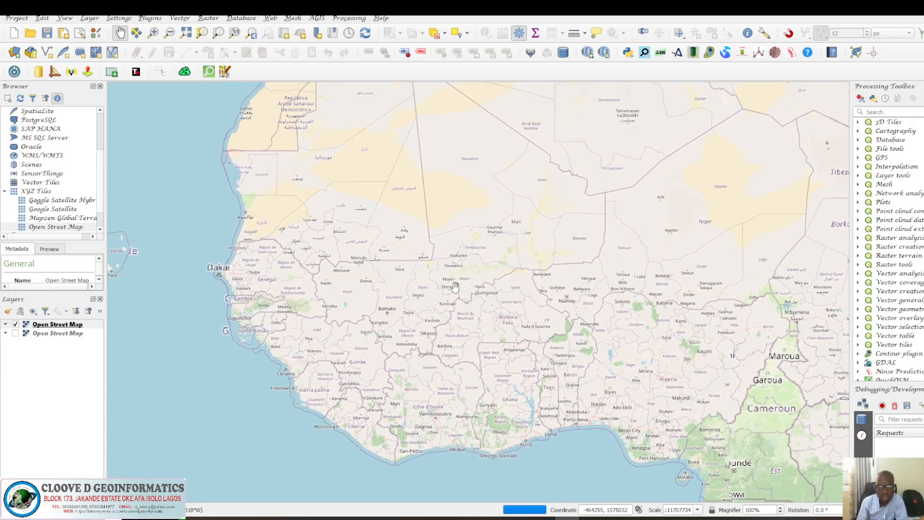
{"action": "scroll", "coordinate": [455, 286], "scroll_direction": "up", "scroll_amount": 1}
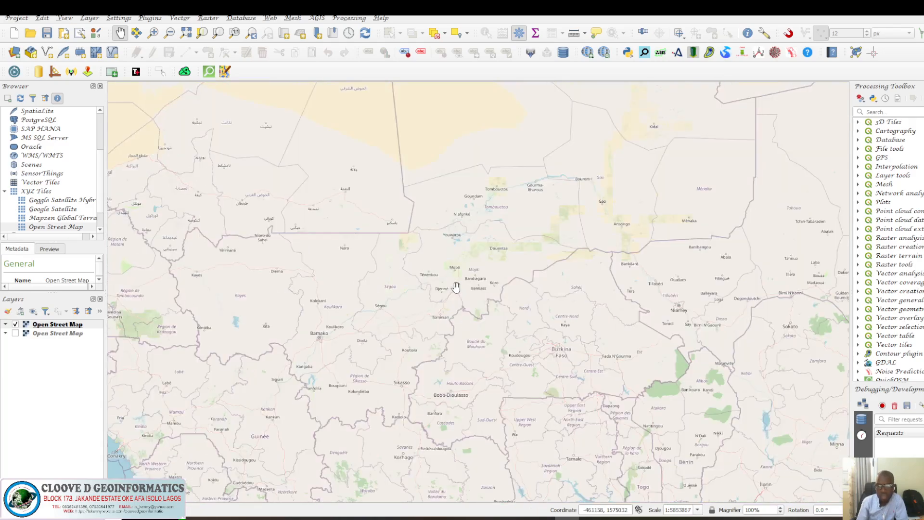
{"action": "scroll", "coordinate": [464, 291], "scroll_direction": "down", "scroll_amount": 1}
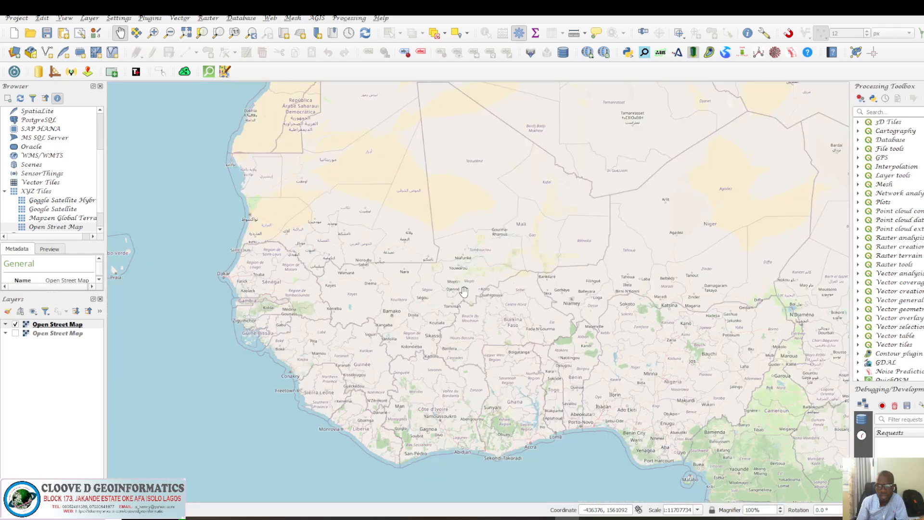
{"action": "left_click_drag", "start_coordinate": [589, 284], "coordinate": [493, 309]}
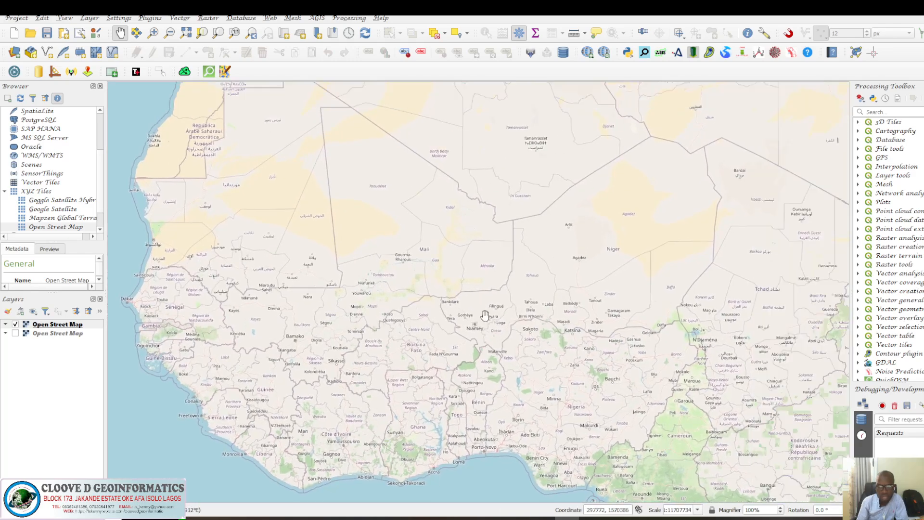
{"action": "scroll", "coordinate": [485, 315], "scroll_direction": "up", "scroll_amount": 3}
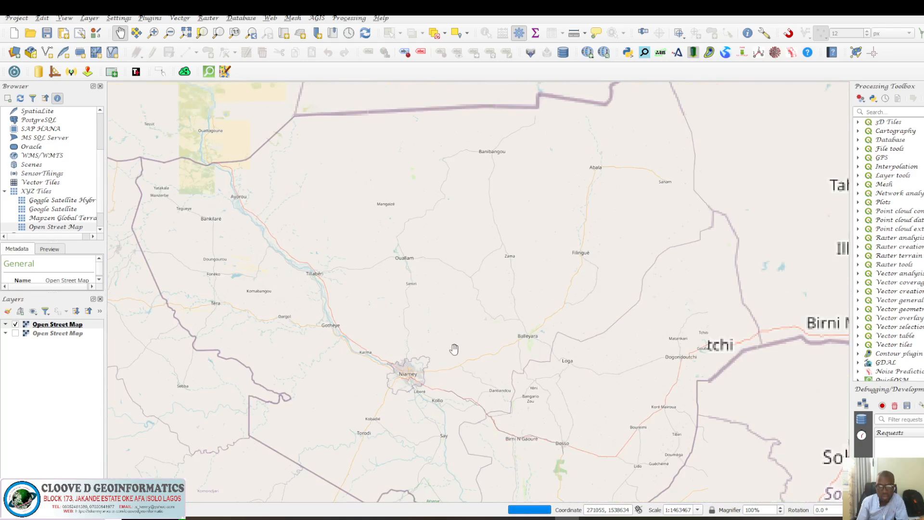
{"action": "left_click_drag", "start_coordinate": [453, 350], "coordinate": [494, 305]}
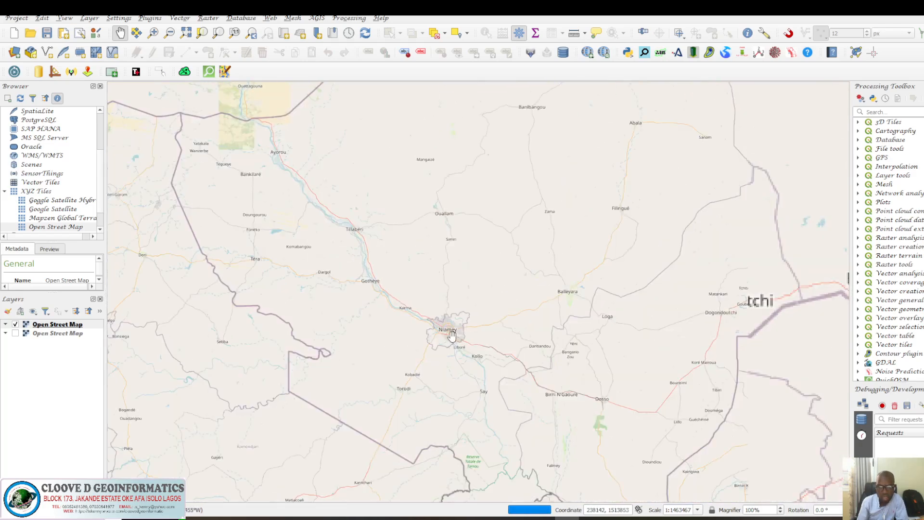
{"action": "scroll", "coordinate": [452, 336], "scroll_direction": "up", "scroll_amount": 4}
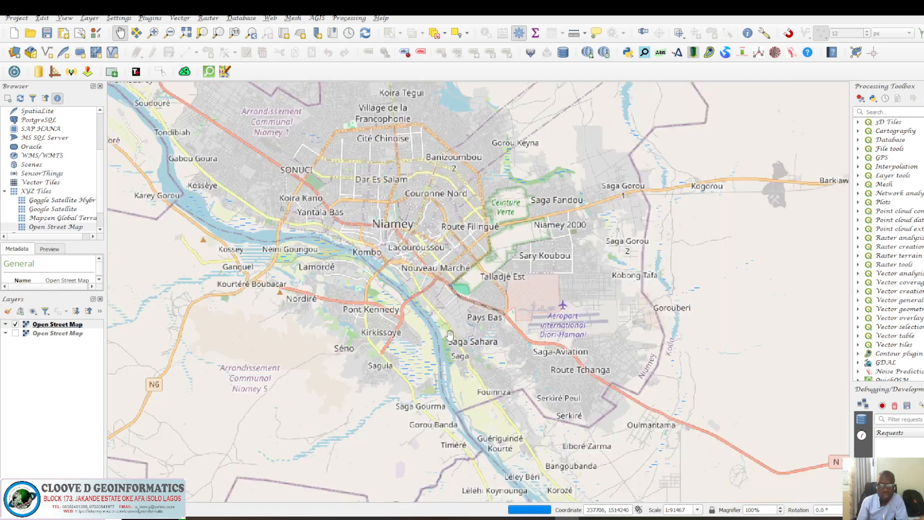
{"action": "scroll", "coordinate": [427, 292], "scroll_direction": "up", "scroll_amount": 2}
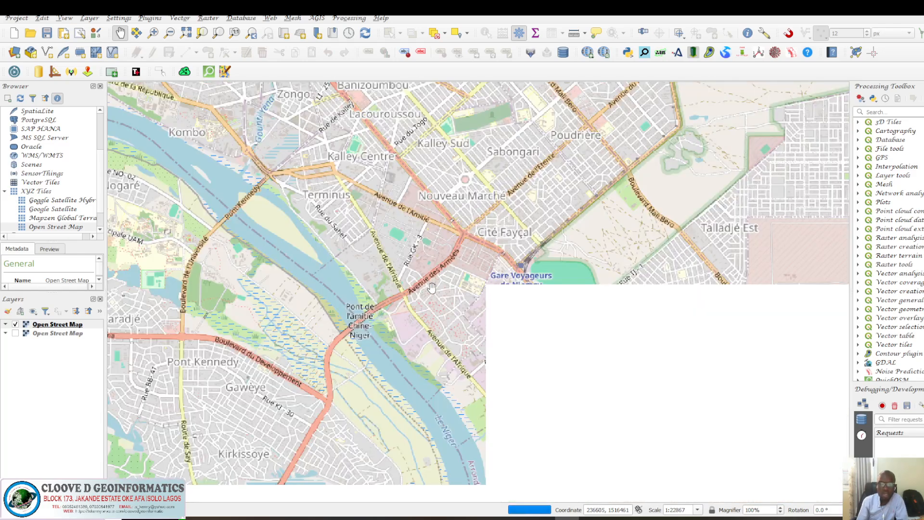
{"action": "left_click_drag", "start_coordinate": [455, 254], "coordinate": [420, 345]}
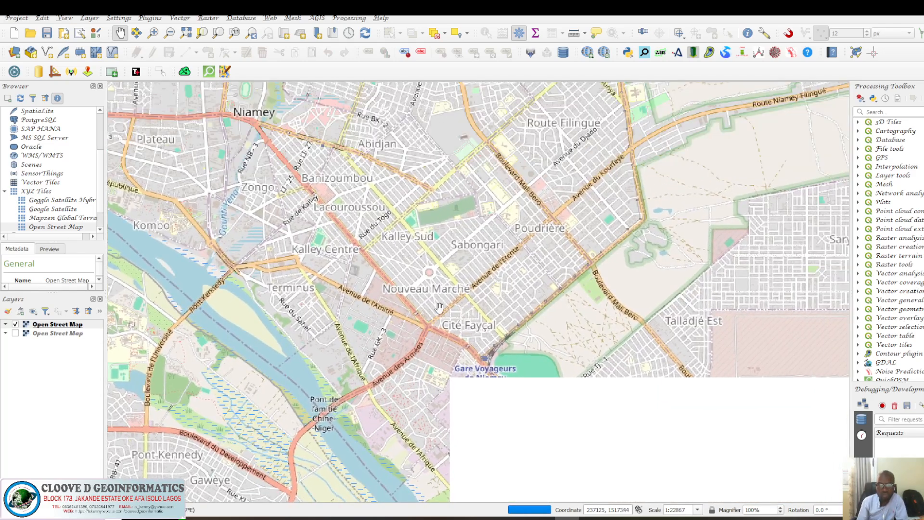
{"action": "left_click_drag", "start_coordinate": [471, 271], "coordinate": [451, 300]}
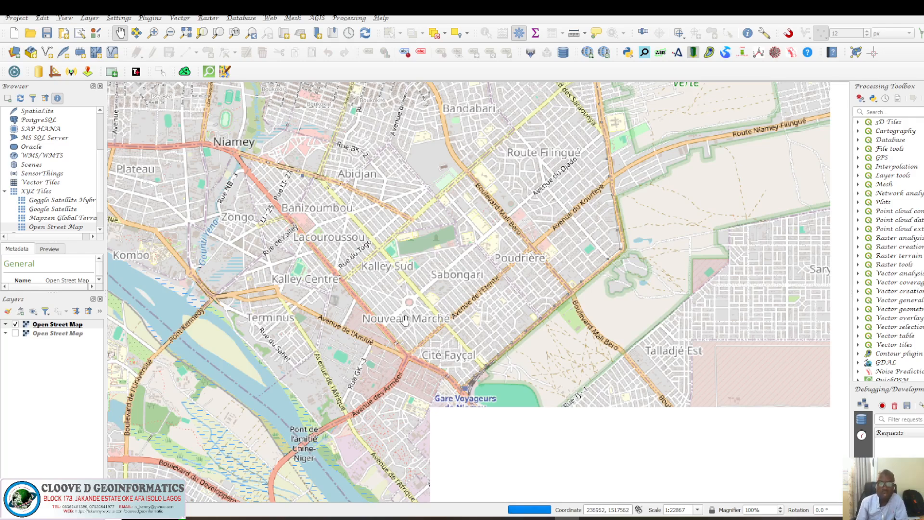
{"action": "left_click_drag", "start_coordinate": [391, 327], "coordinate": [399, 224]}
{"action": "left_click_drag", "start_coordinate": [398, 317], "coordinate": [462, 280]}
{"action": "left_click_drag", "start_coordinate": [415, 371], "coordinate": [539, 339]}
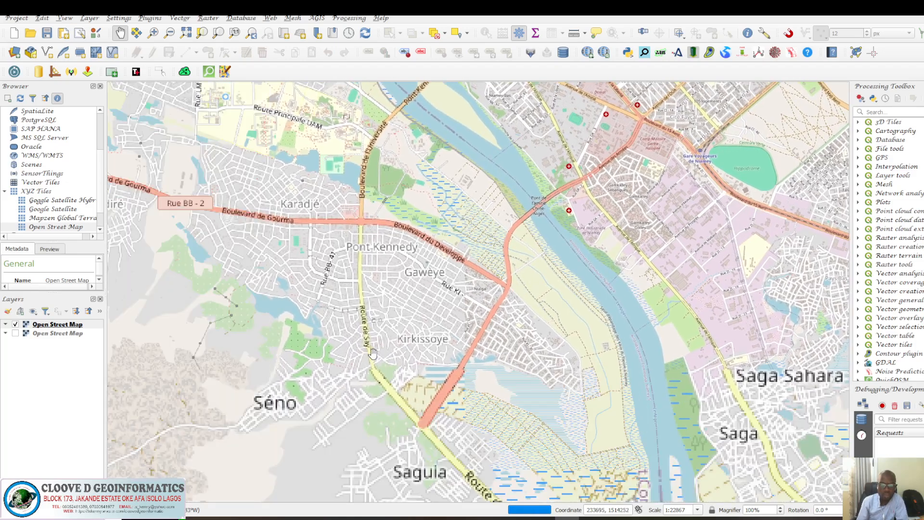
{"action": "scroll", "coordinate": [373, 353], "scroll_direction": "down", "scroll_amount": 3}
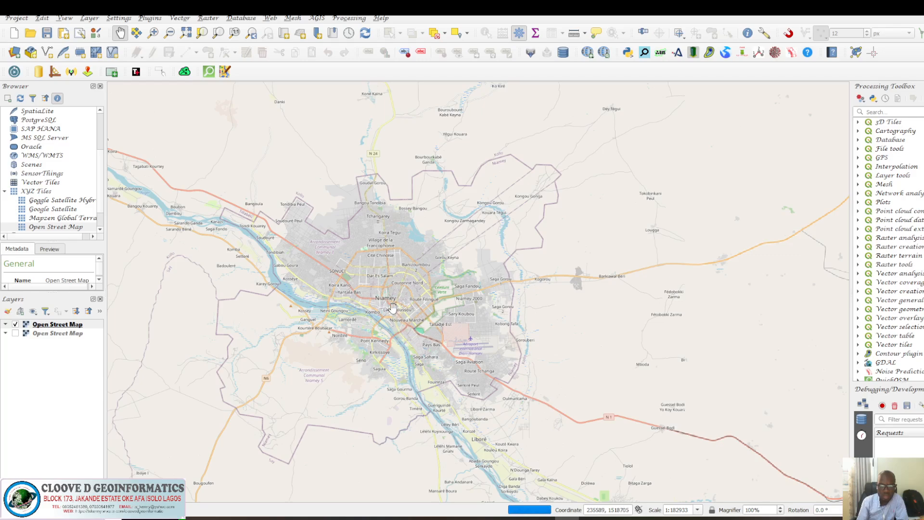
{"action": "scroll", "coordinate": [380, 296], "scroll_direction": "up", "scroll_amount": 1}
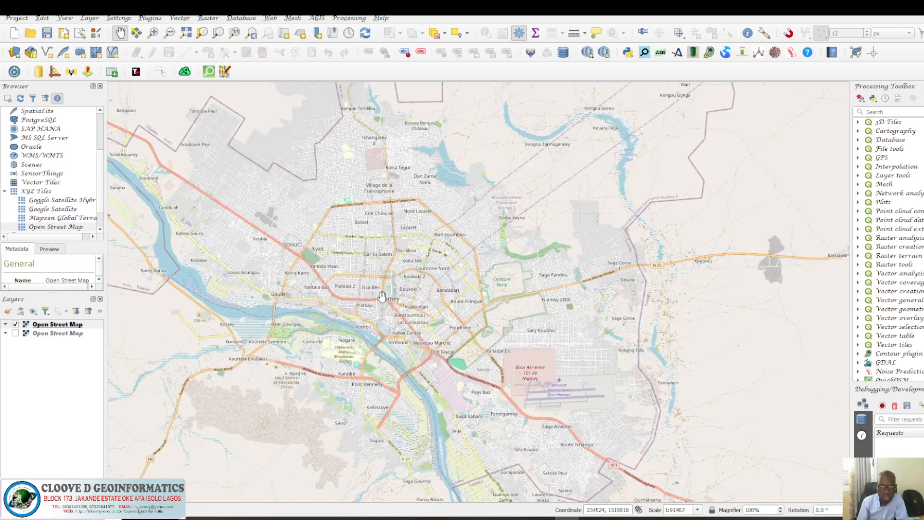
{"action": "scroll", "coordinate": [382, 296], "scroll_direction": "up", "scroll_amount": 2}
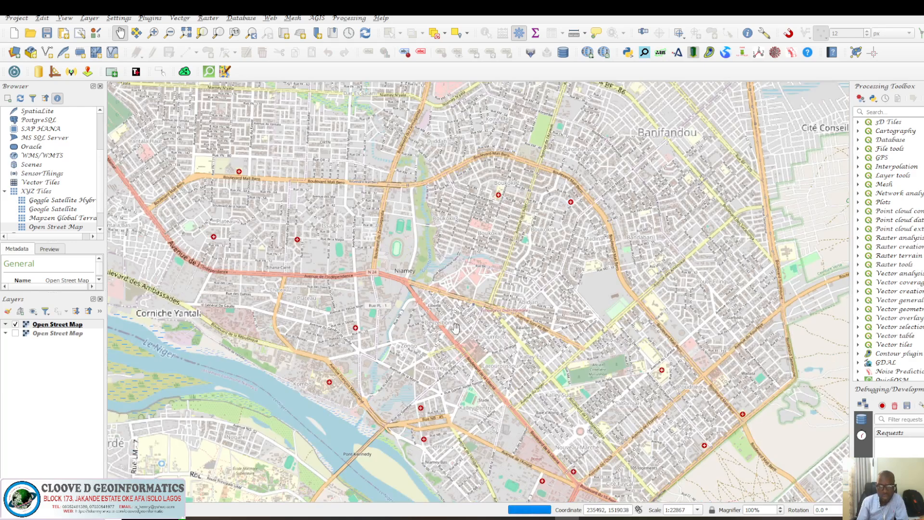
Open the QuickOSM dialog from the Vector menu.
{"action": "scroll", "coordinate": [443, 332], "scroll_direction": "up", "scroll_amount": 3}
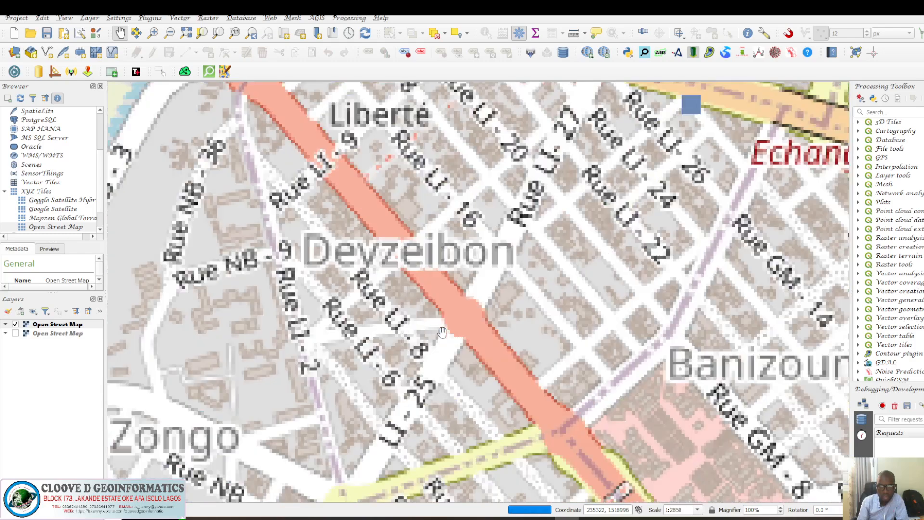
{"action": "scroll", "coordinate": [441, 333], "scroll_direction": "up", "scroll_amount": 1}
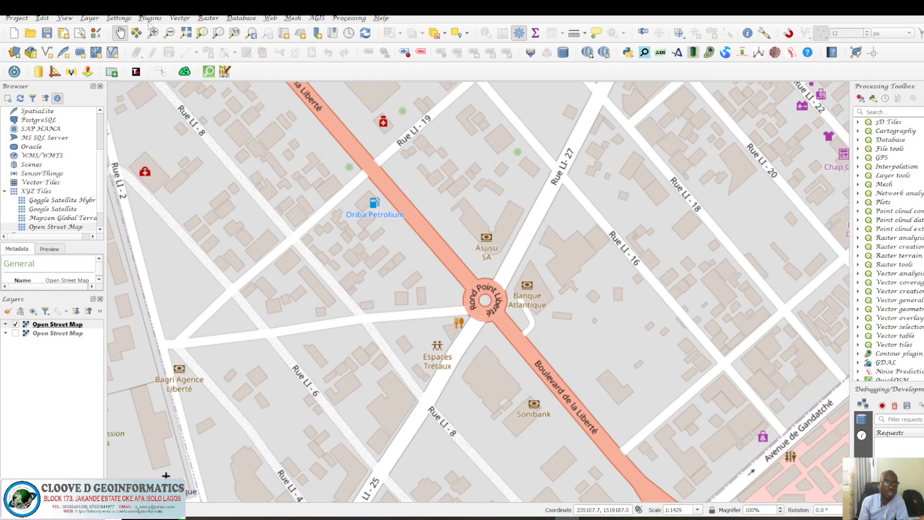
{"action": "left_click", "coordinate": [187, 20]}
{"action": "mouse_move", "coordinate": [207, 65]}
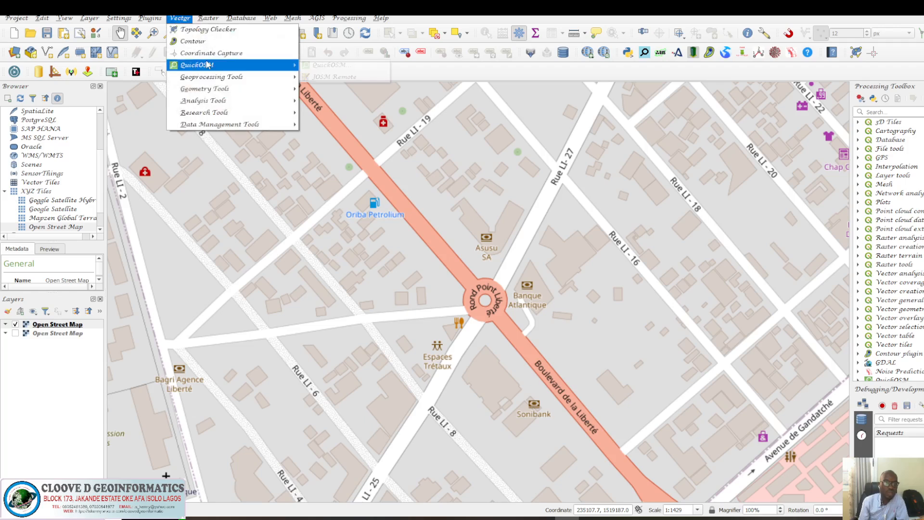
{"action": "left_click", "coordinate": [322, 66]}
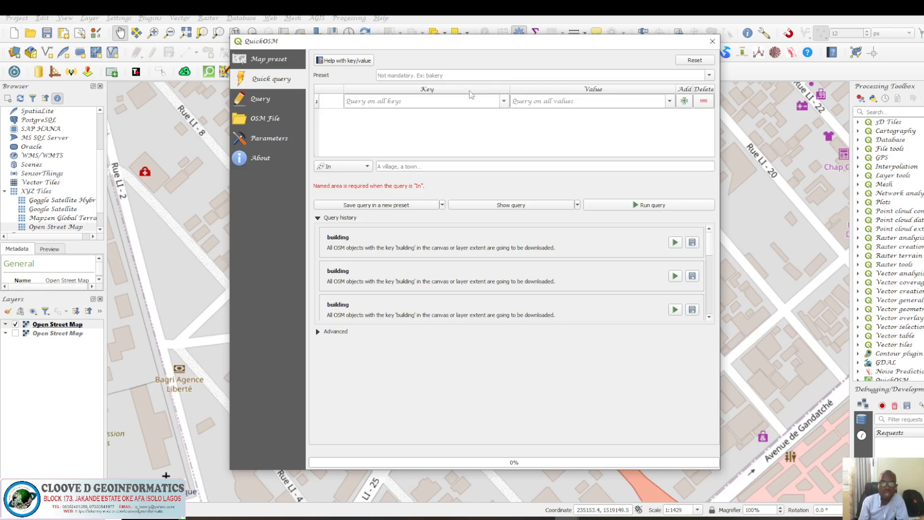
Run a QuickOSM quick query for the key building within the canvas extent, then close the dialog.
{"action": "left_click", "coordinate": [503, 101]}
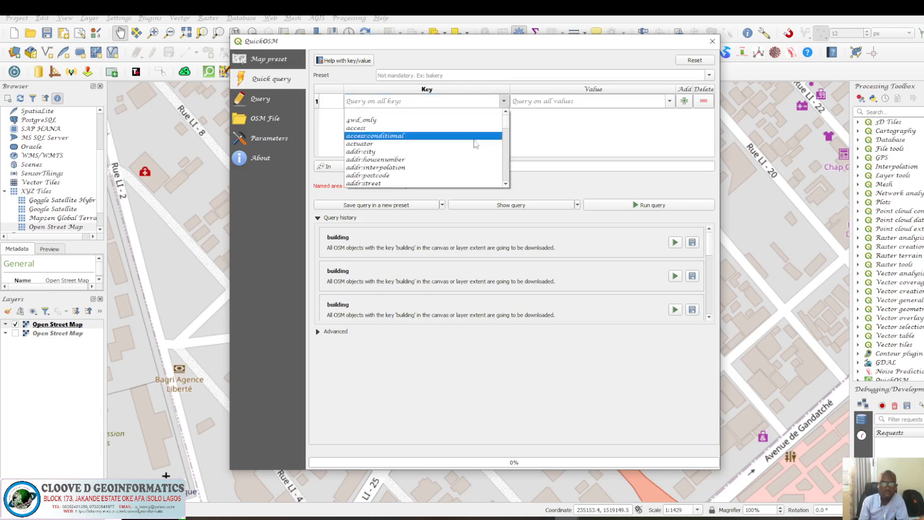
{"action": "scroll", "coordinate": [474, 145], "scroll_direction": "down", "scroll_amount": 3}
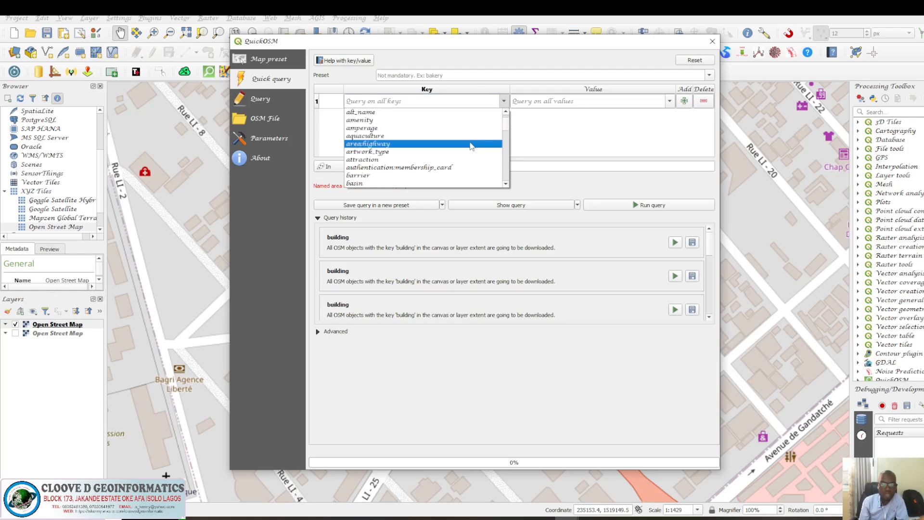
{"action": "scroll", "coordinate": [471, 146], "scroll_direction": "down", "scroll_amount": 2}
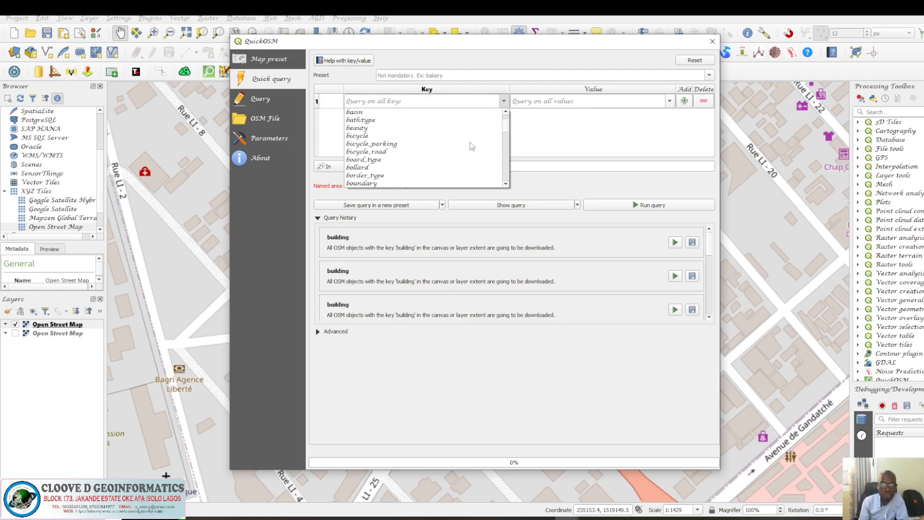
{"action": "scroll", "coordinate": [472, 147], "scroll_direction": "down", "scroll_amount": 1}
{"action": "scroll", "coordinate": [472, 146], "scroll_direction": "down", "scroll_amount": 1}
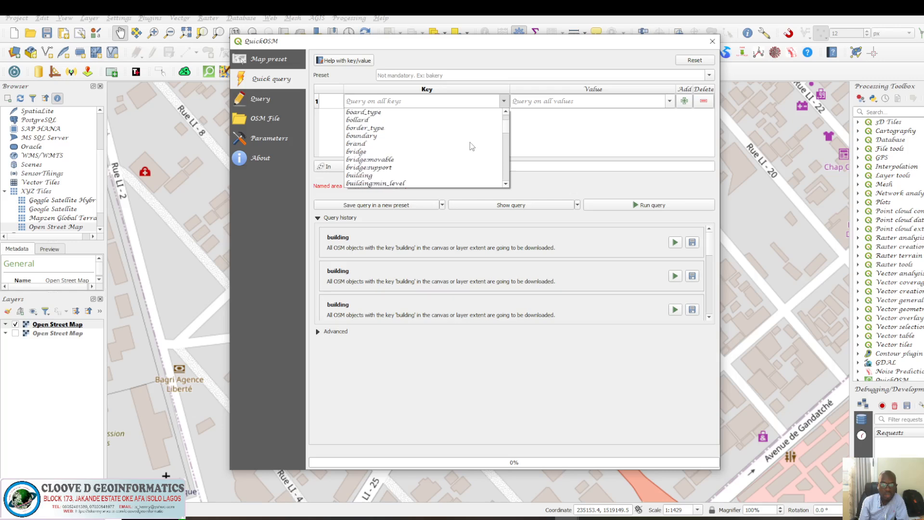
{"action": "left_click", "coordinate": [395, 176]}
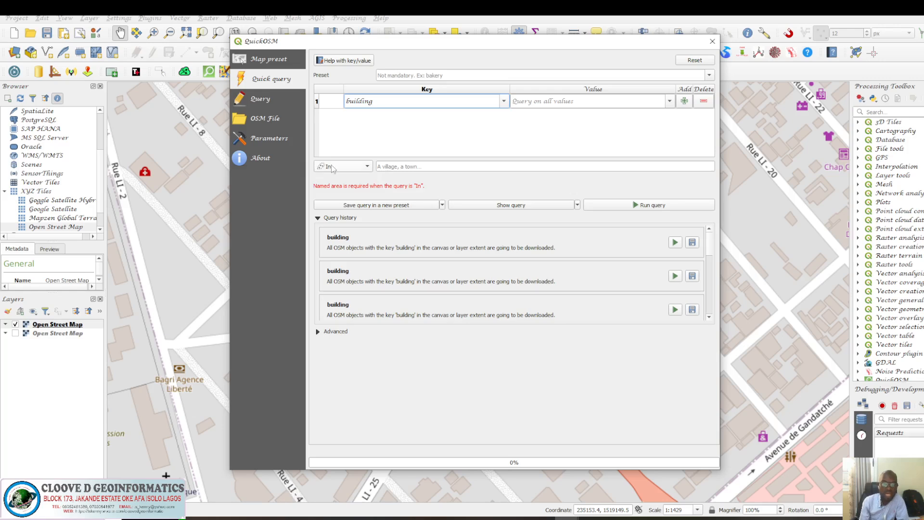
{"action": "left_click", "coordinate": [368, 167]}
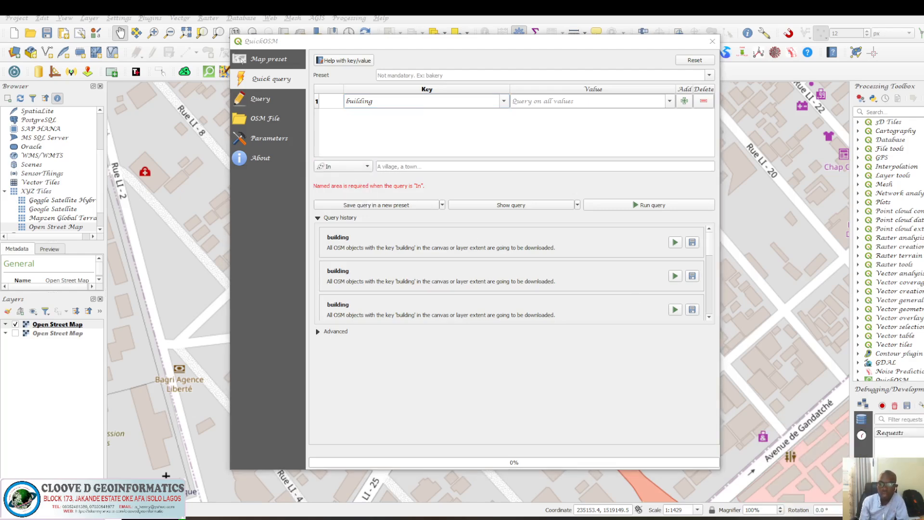
{"action": "left_click", "coordinate": [368, 167]}
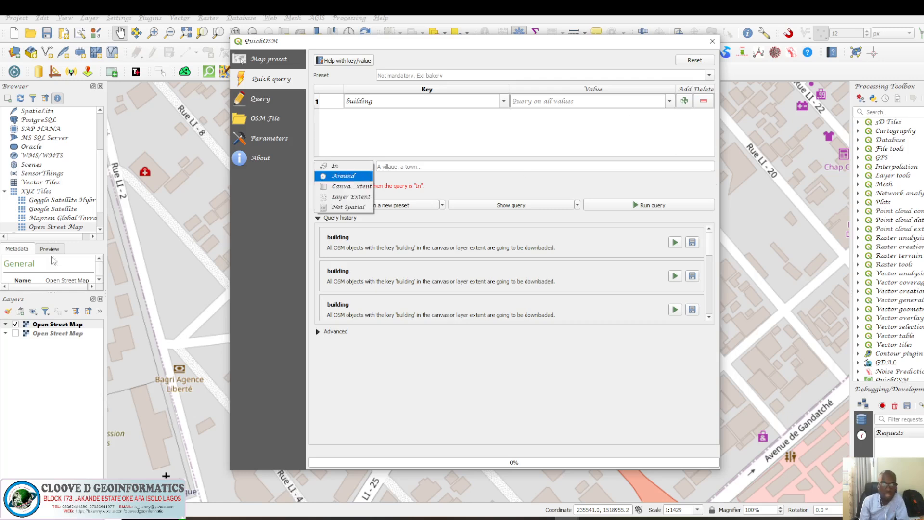
{"action": "left_click", "coordinate": [351, 186]}
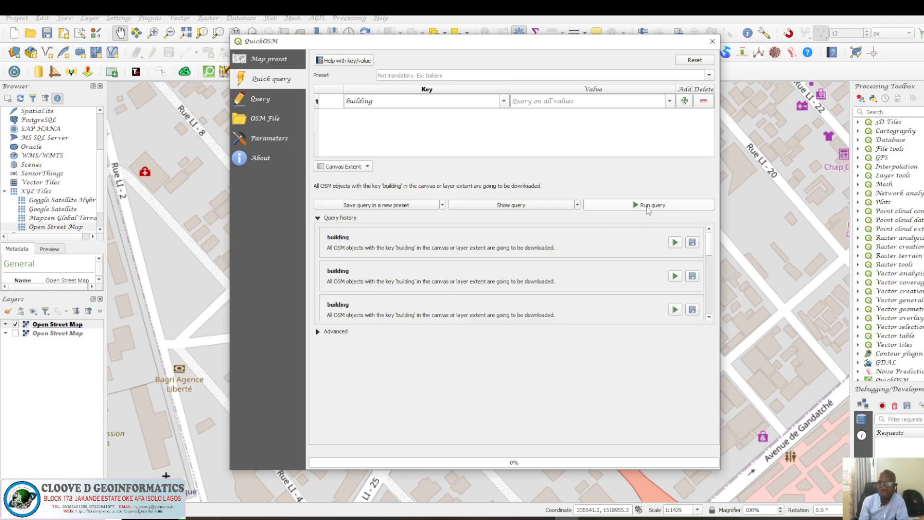
{"action": "left_click", "coordinate": [648, 208]}
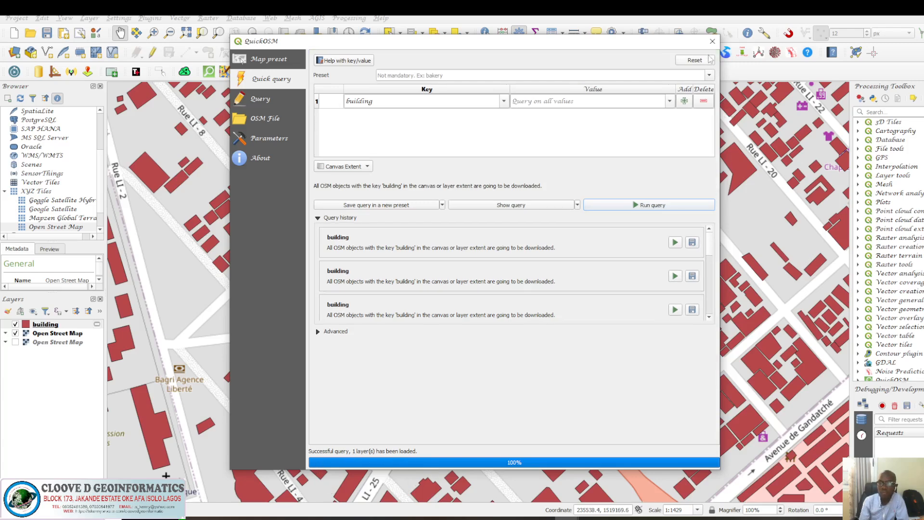
{"action": "left_click", "coordinate": [713, 41]}
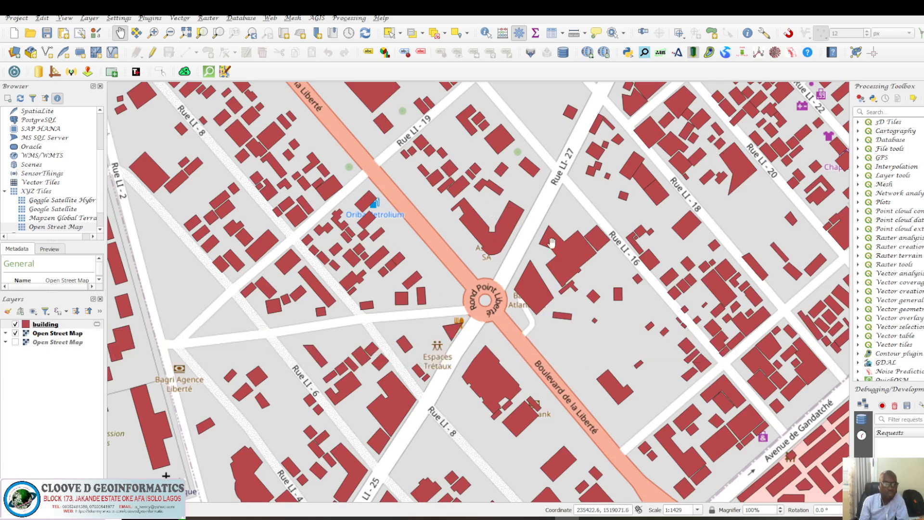
{"action": "left_click", "coordinate": [28, 328]}
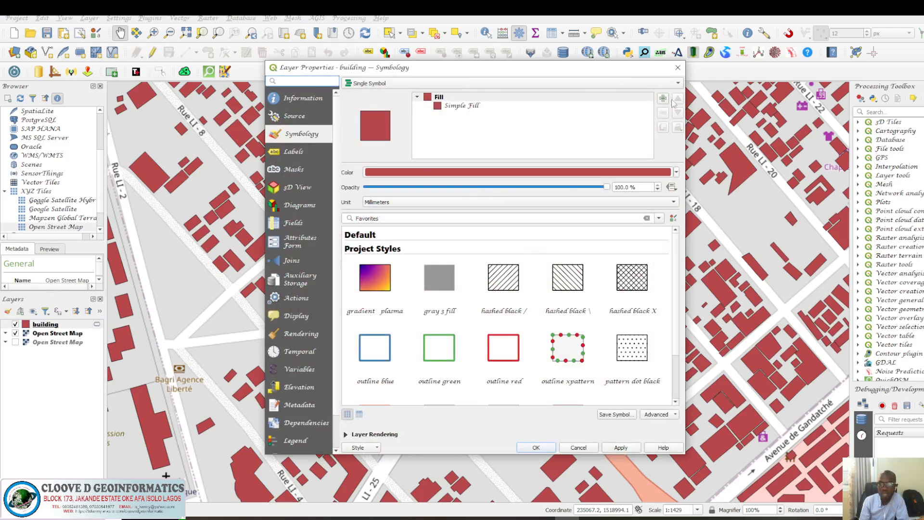
{"action": "left_click", "coordinate": [678, 68]}
{"action": "left_click", "coordinate": [567, 447]}
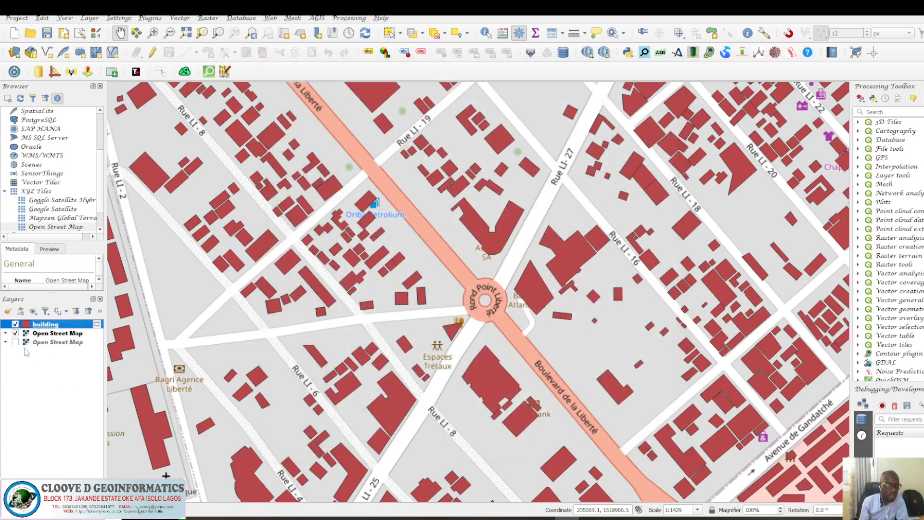
Toggle the building layer's visibility repeatedly to compare the buildings with the basemap.
{"action": "left_click", "coordinate": [15, 324]}
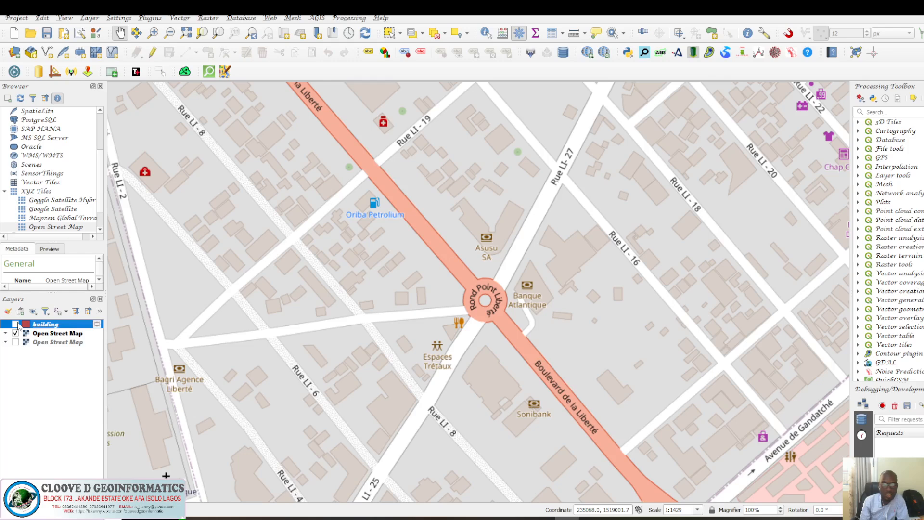
{"action": "left_click", "coordinate": [16, 324]}
{"action": "left_click", "coordinate": [16, 324]}
{"action": "left_click", "coordinate": [16, 325]}
{"action": "left_click", "coordinate": [15, 324]}
{"action": "left_click", "coordinate": [15, 324]}
{"action": "left_click", "coordinate": [16, 324]}
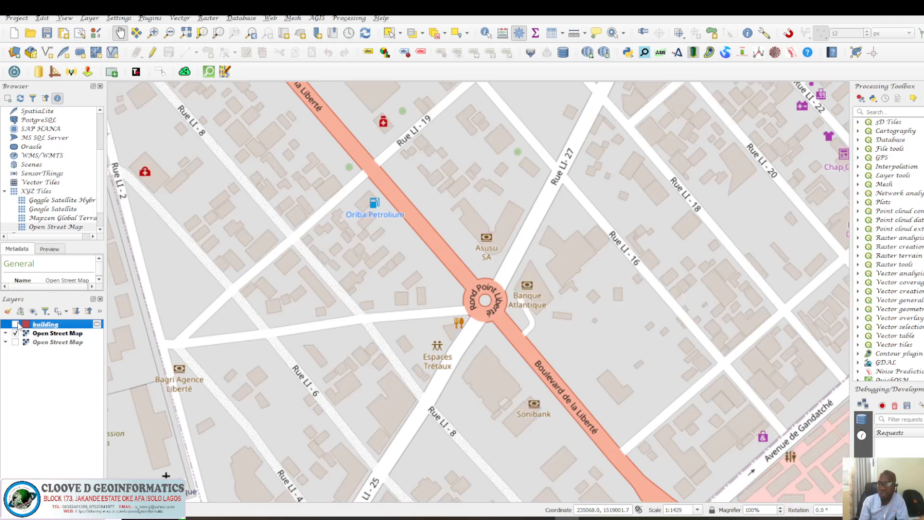
{"action": "left_click", "coordinate": [15, 325]}
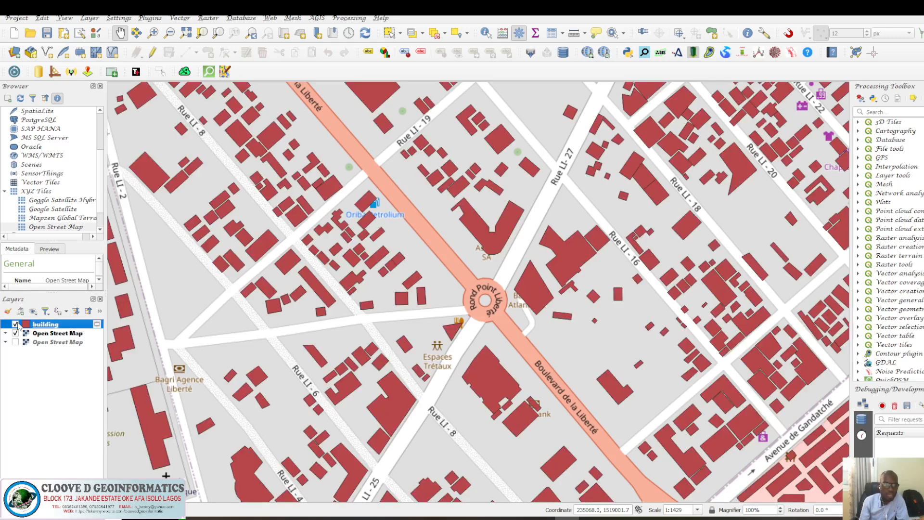
{"action": "left_click", "coordinate": [16, 324]}
{"action": "left_click", "coordinate": [15, 324]}
Hide the Open Street Map basemap layer so only the building polygons show.
{"action": "left_click", "coordinate": [16, 333]}
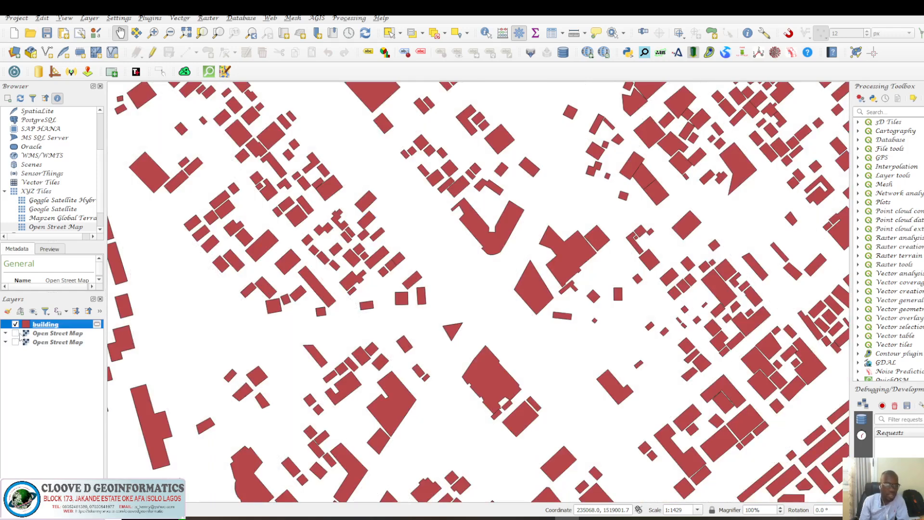
{"action": "scroll", "coordinate": [304, 383], "scroll_direction": "down", "scroll_amount": 1}
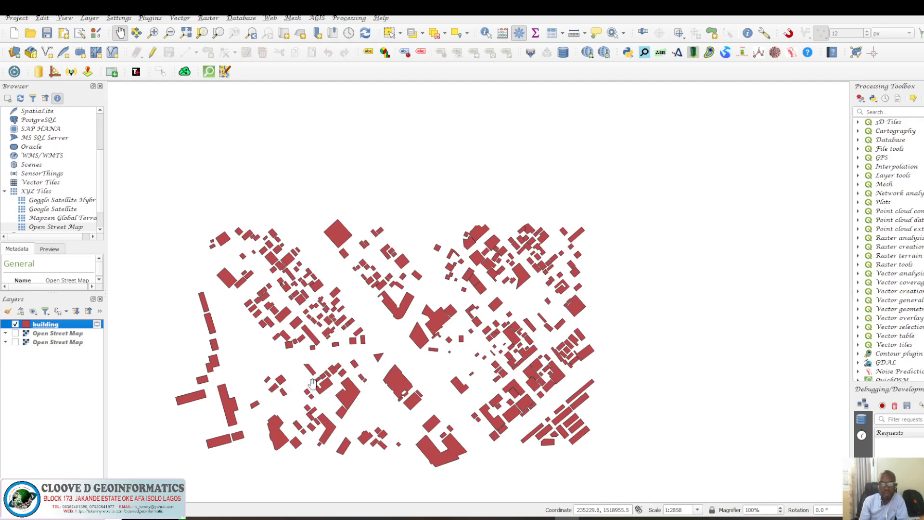
{"action": "scroll", "coordinate": [313, 383], "scroll_direction": "up", "scroll_amount": 1}
{"action": "scroll", "coordinate": [313, 383], "scroll_direction": "down", "scroll_amount": 1}
Open the building layer's attribute table, browse its fields and records, then close it.
{"action": "right_click", "coordinate": [72, 328]}
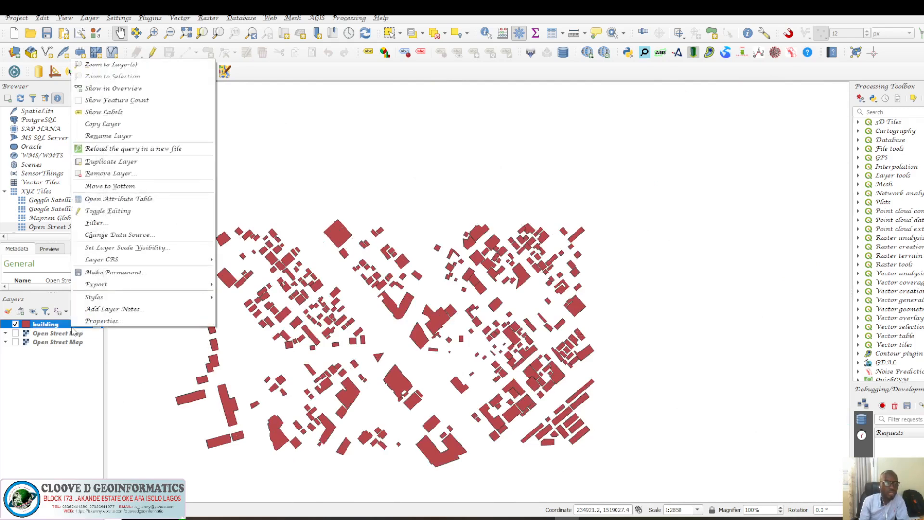
{"action": "left_click", "coordinate": [112, 202]}
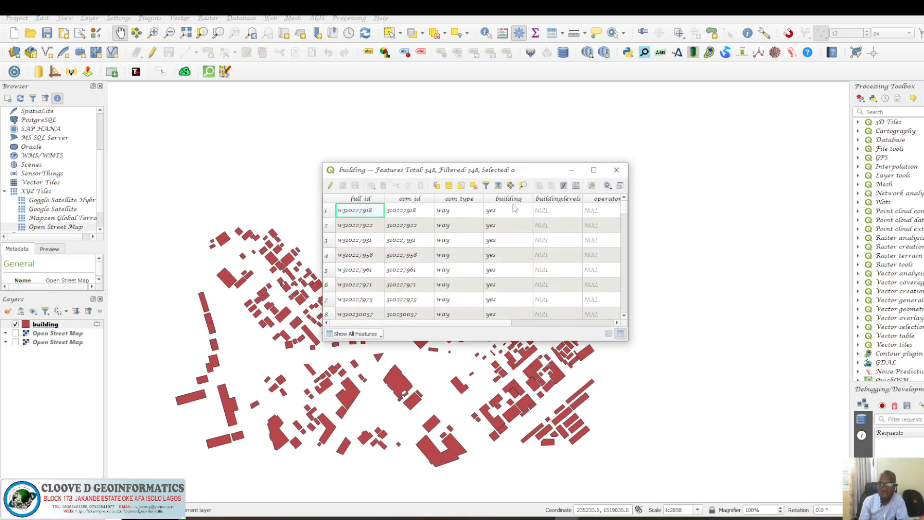
{"action": "left_click", "coordinate": [616, 322]}
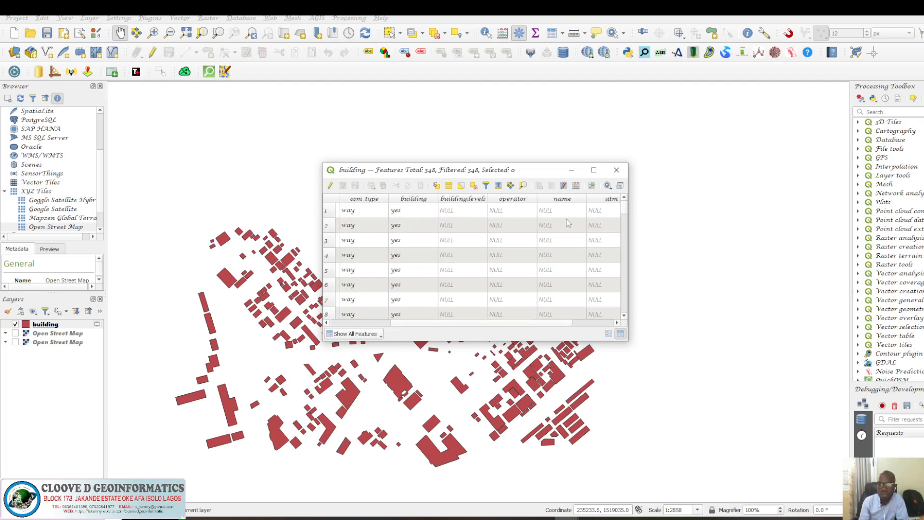
{"action": "scroll", "coordinate": [563, 234], "scroll_direction": "down", "scroll_amount": 2}
{"action": "scroll", "coordinate": [563, 234], "scroll_direction": "right", "scroll_amount": 1}
{"action": "scroll", "coordinate": [563, 234], "scroll_direction": "down", "scroll_amount": 2}
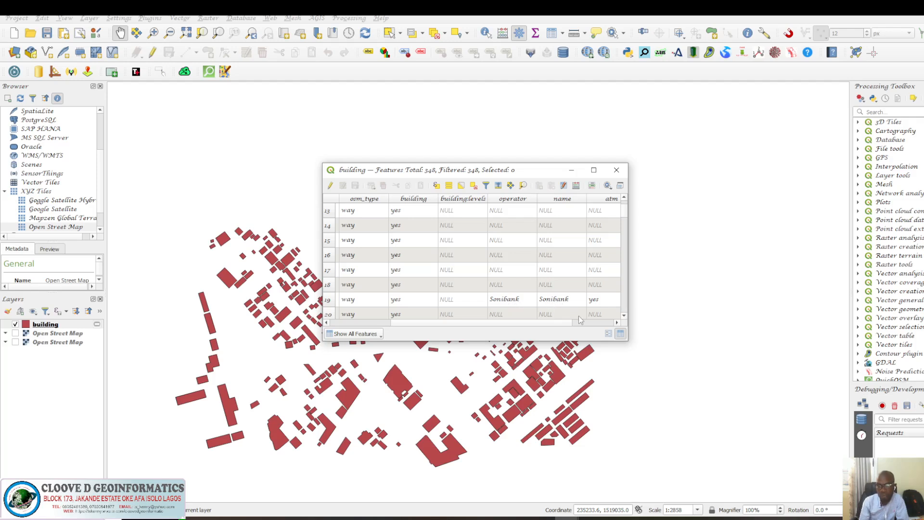
{"action": "left_click", "coordinate": [615, 320]}
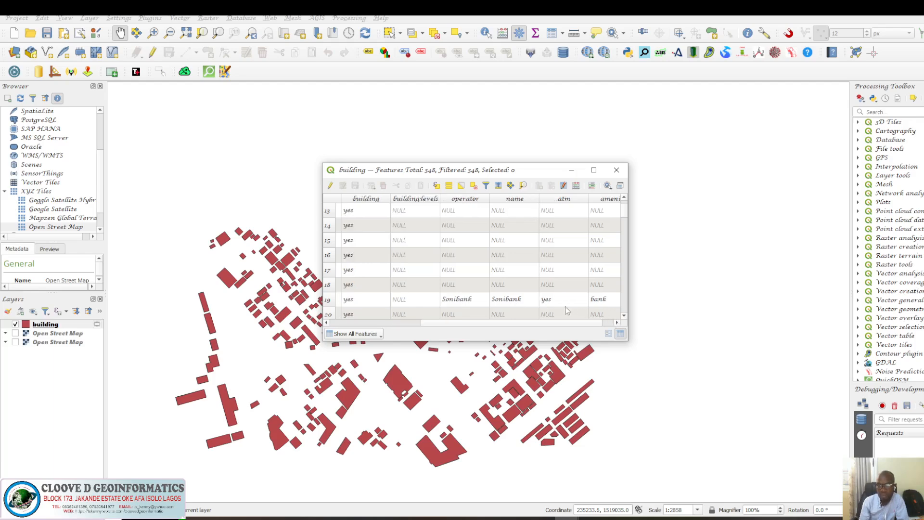
{"action": "left_click", "coordinate": [616, 322]}
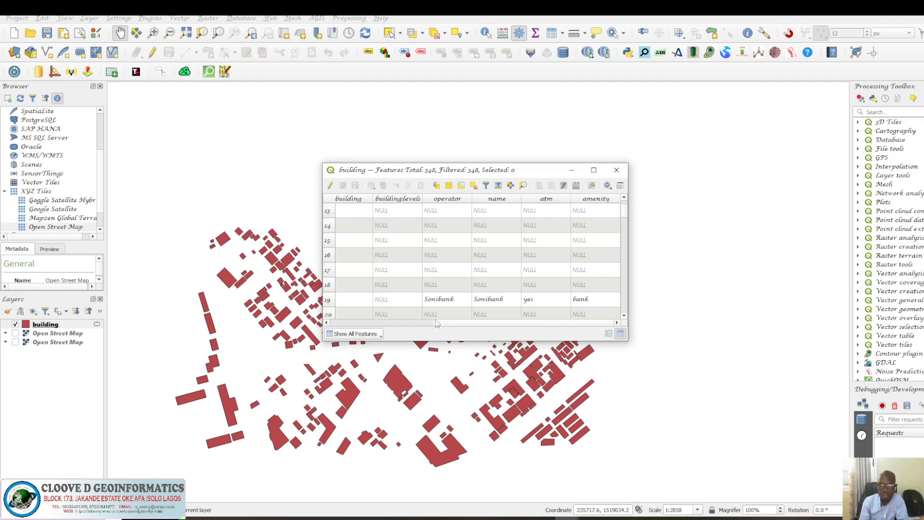
{"action": "left_click", "coordinate": [326, 322]}
{"action": "scroll", "coordinate": [473, 301], "scroll_direction": "down", "scroll_amount": 1}
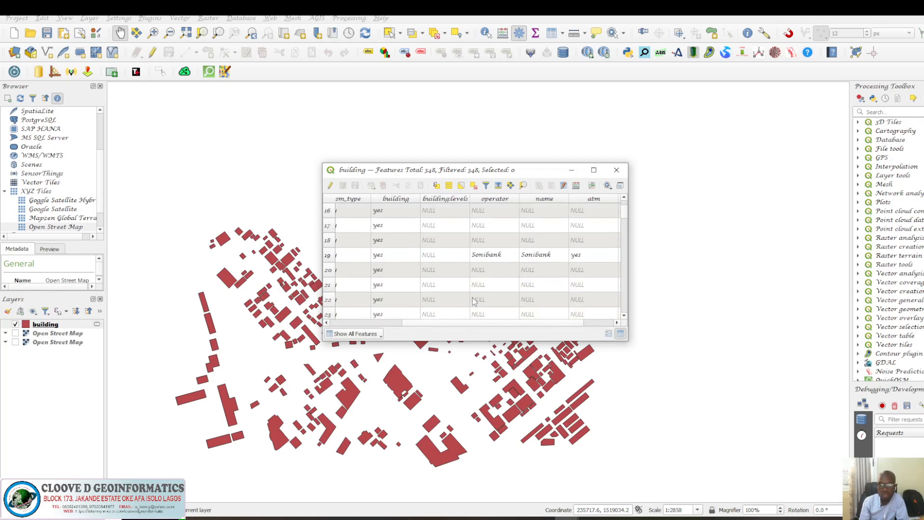
{"action": "scroll", "coordinate": [473, 301], "scroll_direction": "down", "scroll_amount": 7}
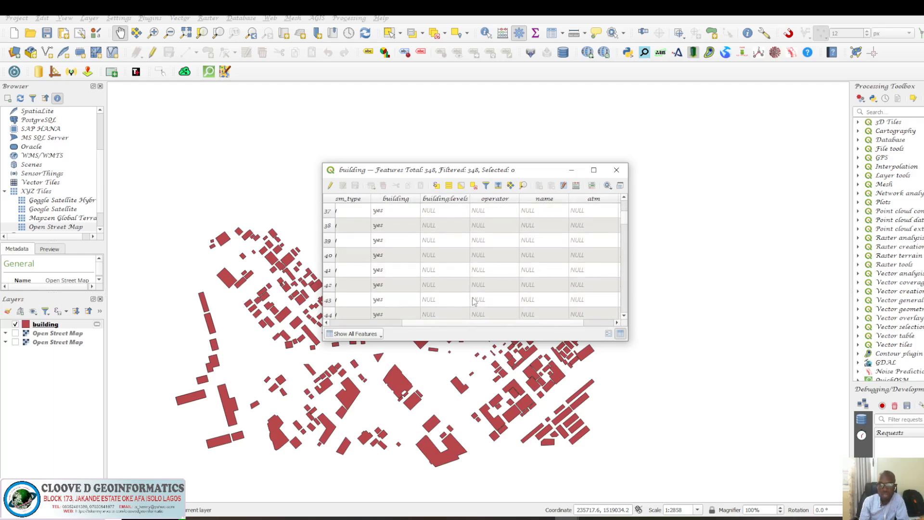
{"action": "scroll", "coordinate": [473, 301], "scroll_direction": "down", "scroll_amount": 12}
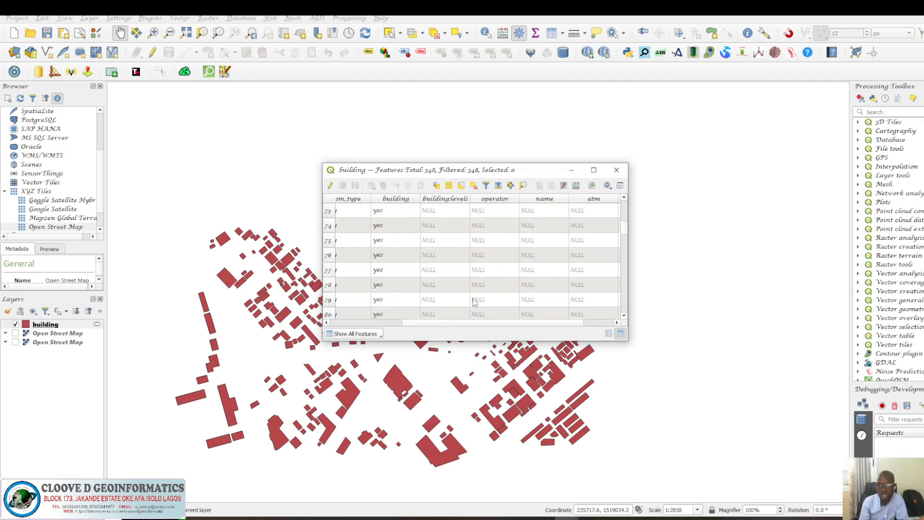
{"action": "scroll", "coordinate": [473, 301], "scroll_direction": "down", "scroll_amount": 15}
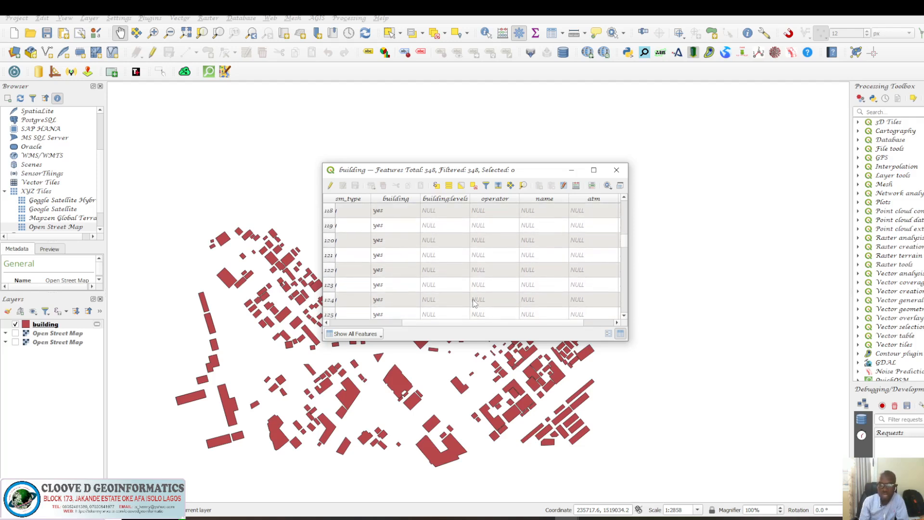
{"action": "scroll", "coordinate": [473, 301], "scroll_direction": "down", "scroll_amount": 13}
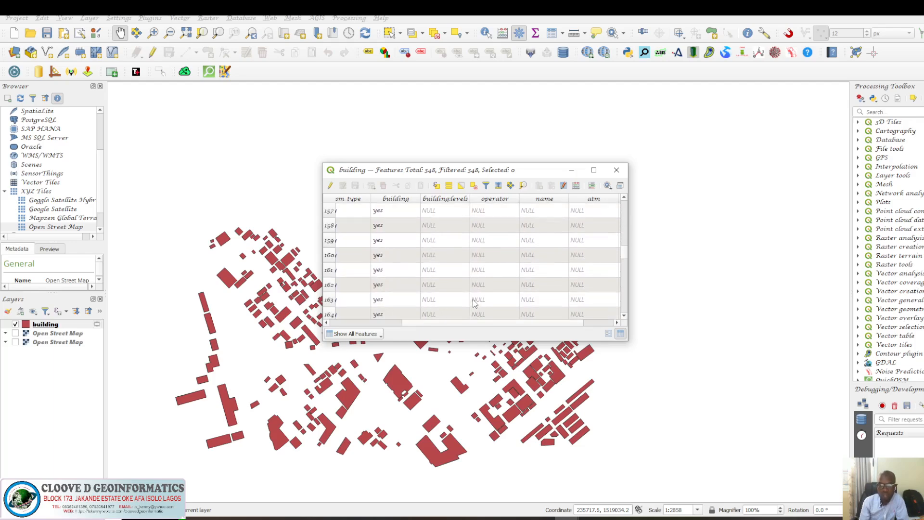
{"action": "left_click", "coordinate": [616, 170]}
Open the Save Features As dialog to export the building layer.
{"action": "right_click", "coordinate": [81, 326]}
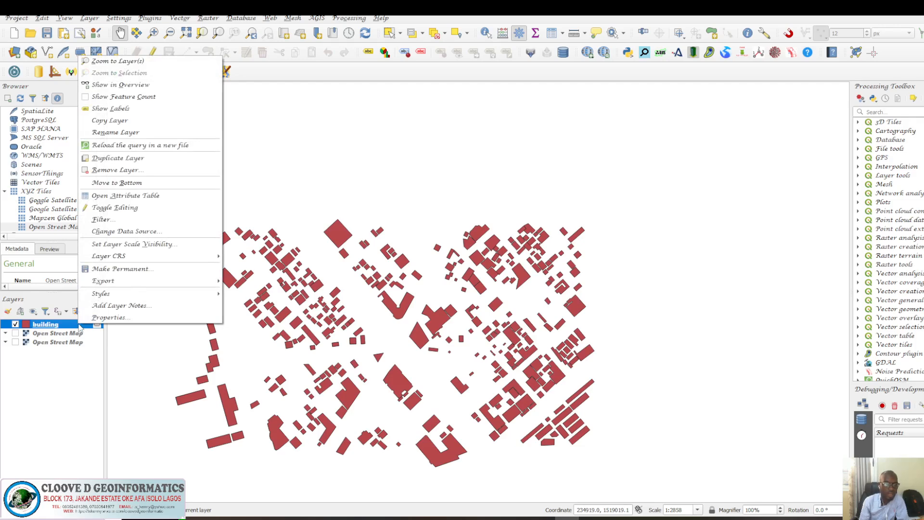
{"action": "mouse_move", "coordinate": [121, 282]}
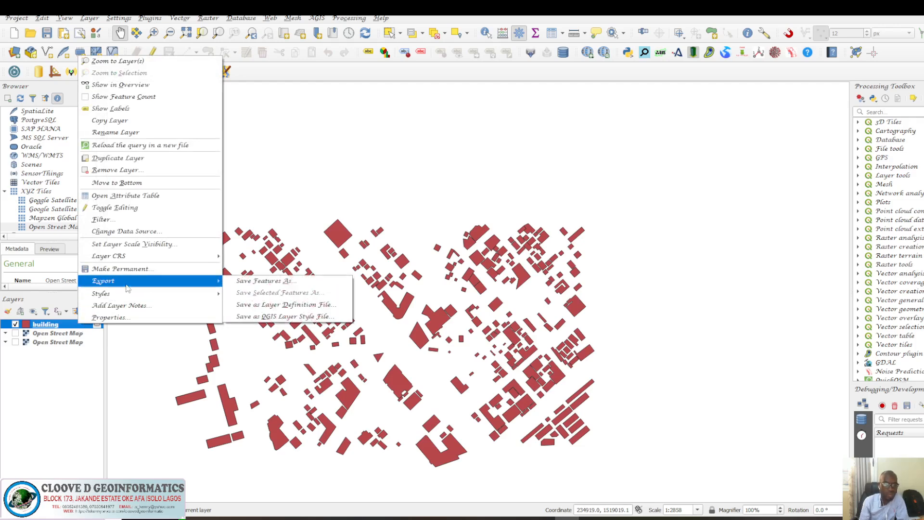
{"action": "left_click", "coordinate": [290, 284]}
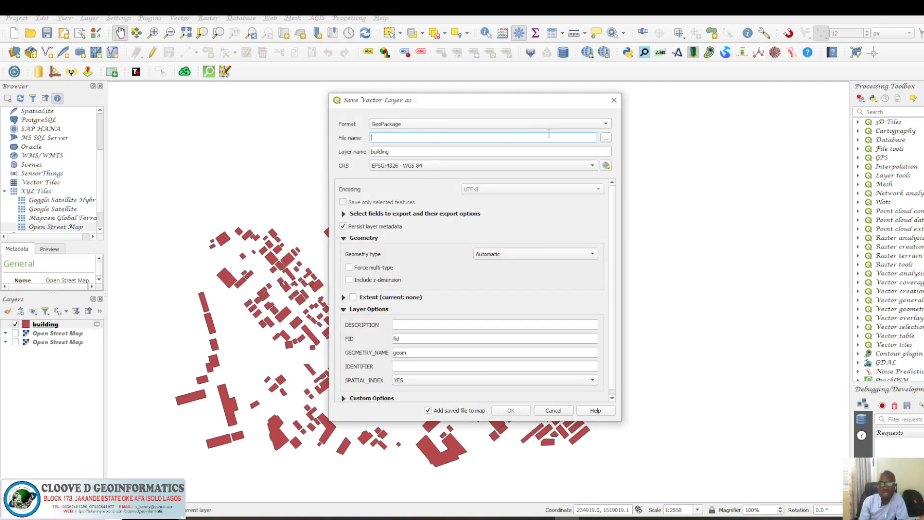
Set the export format to ESRI Shapefile and browse to the archive (18) folder on USB Drive (F:).
{"action": "left_click", "coordinate": [607, 126]}
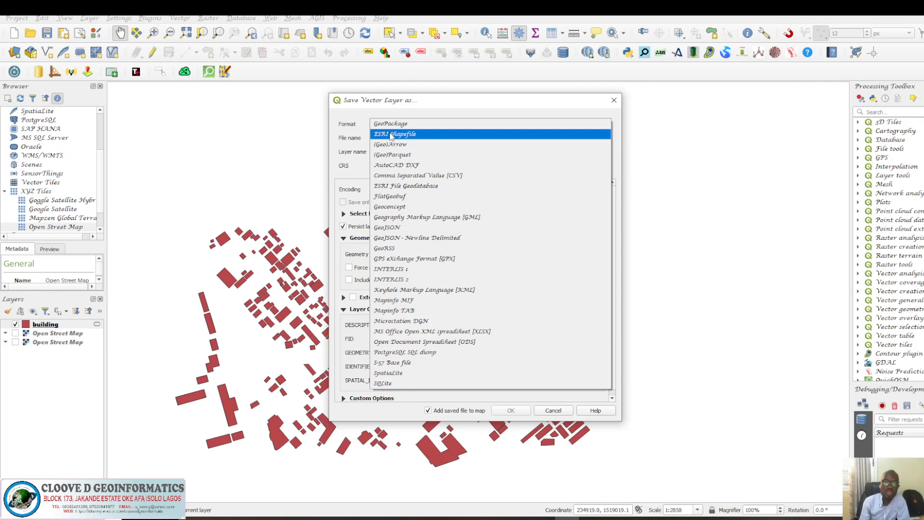
{"action": "left_click", "coordinate": [391, 135]}
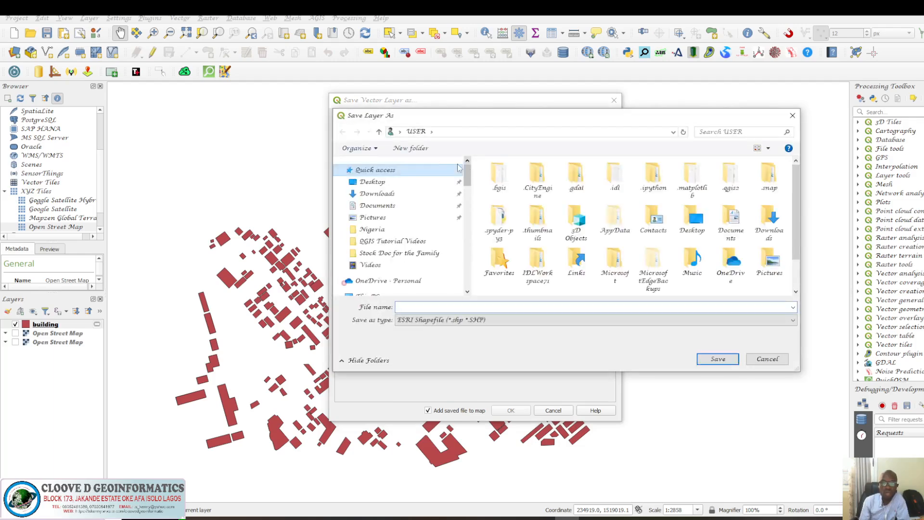
{"action": "left_click", "coordinate": [379, 131]}
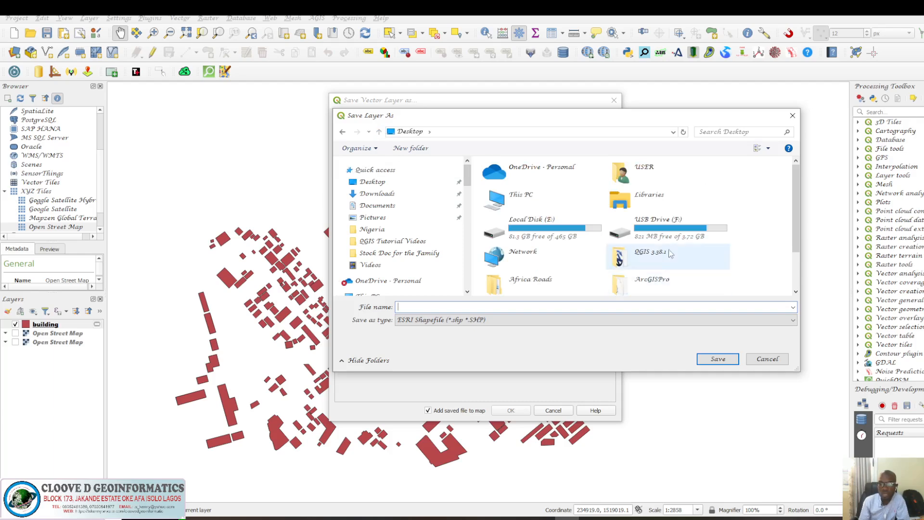
{"action": "double_click", "coordinate": [666, 232]}
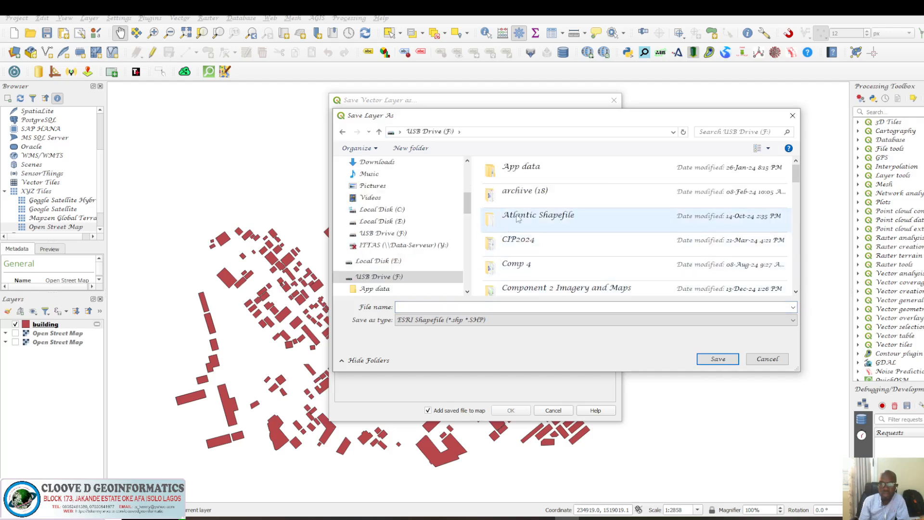
{"action": "double_click", "coordinate": [520, 194]}
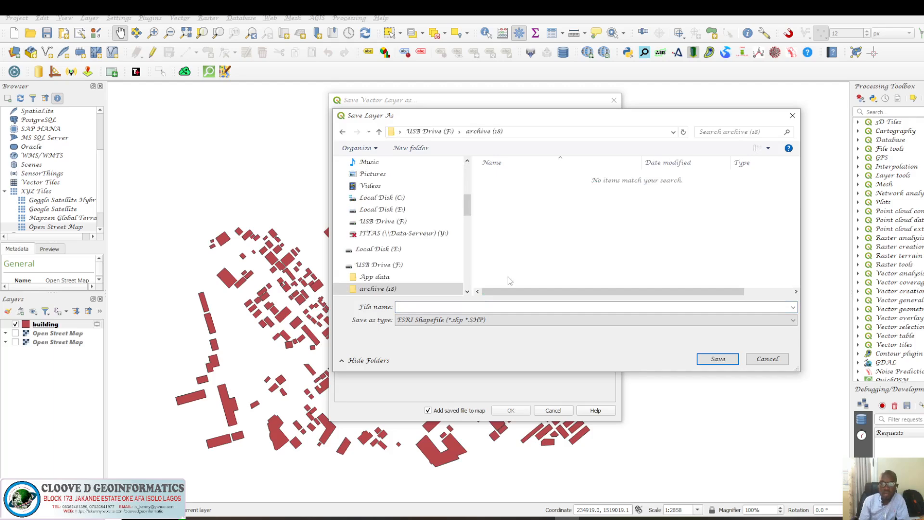
{"action": "left_click", "coordinate": [443, 309]}
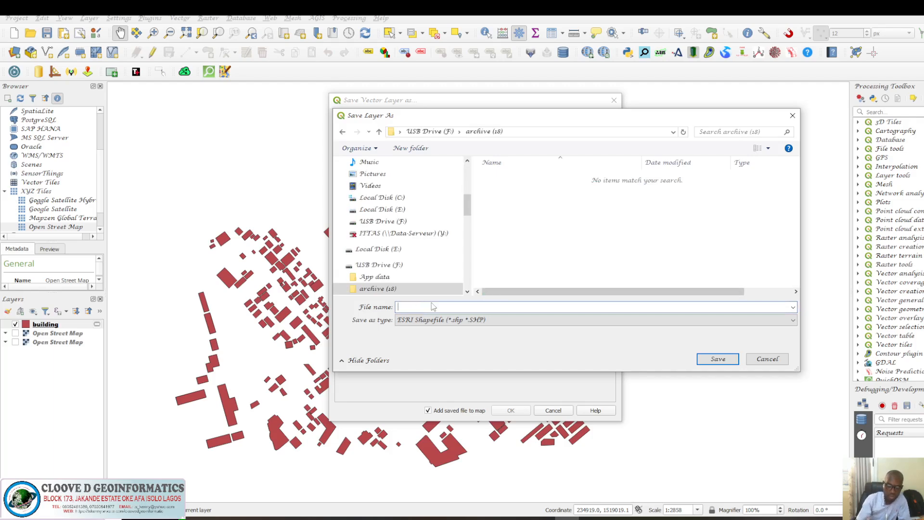
{"action": "type", "text": "BUI"}
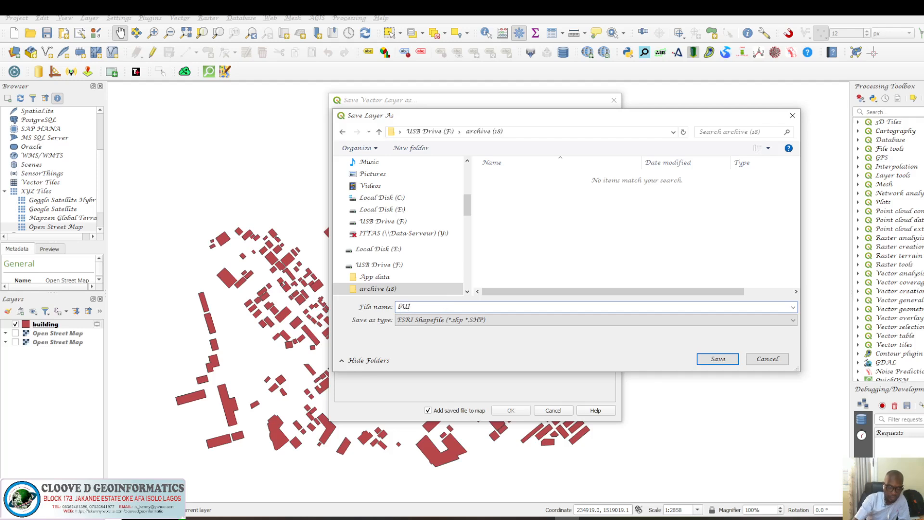
{"action": "type", "text": "LDING"}
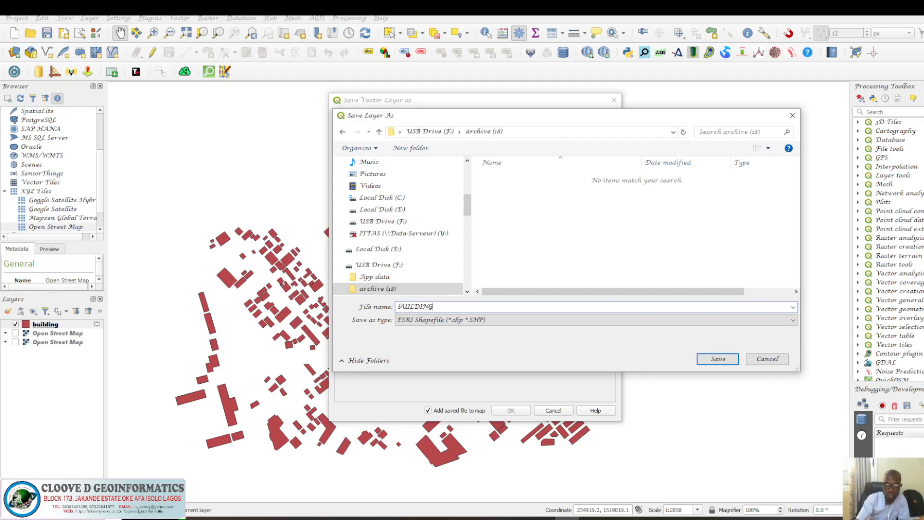
{"action": "key", "text": "BackSpace"}
{"action": "key", "text": "BackSpace"}
{"action": "key", "text": "BackSpace"}
{"action": "key", "text": "BackSpace"}
{"action": "key", "text": "BackSpace"}
{"action": "key", "text": "BackSpace"}
{"action": "key", "text": "BackSpace"}
{"action": "key", "text": "BackSpace"}
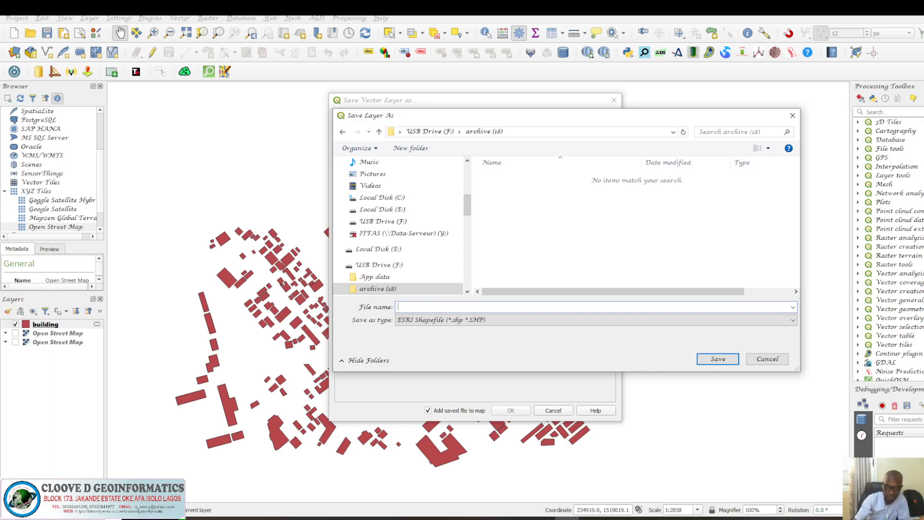
Name the output shapefile Buildings and save it in that folder.
{"action": "type", "text": "Buildings"}
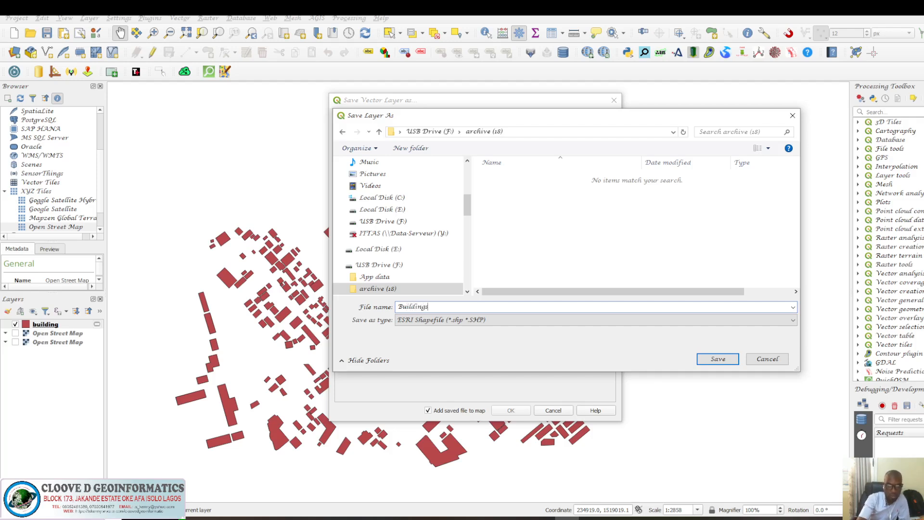
{"action": "left_click", "coordinate": [712, 361]}
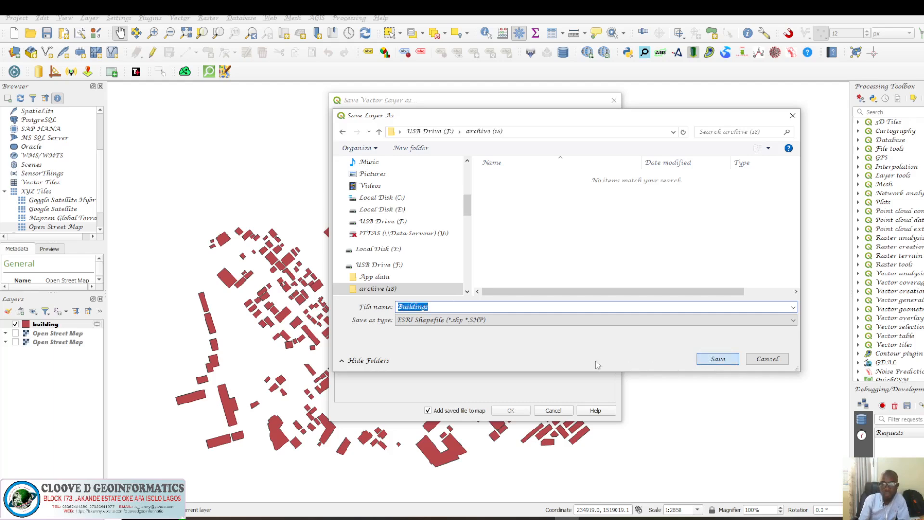
{"action": "left_click", "coordinate": [713, 360]}
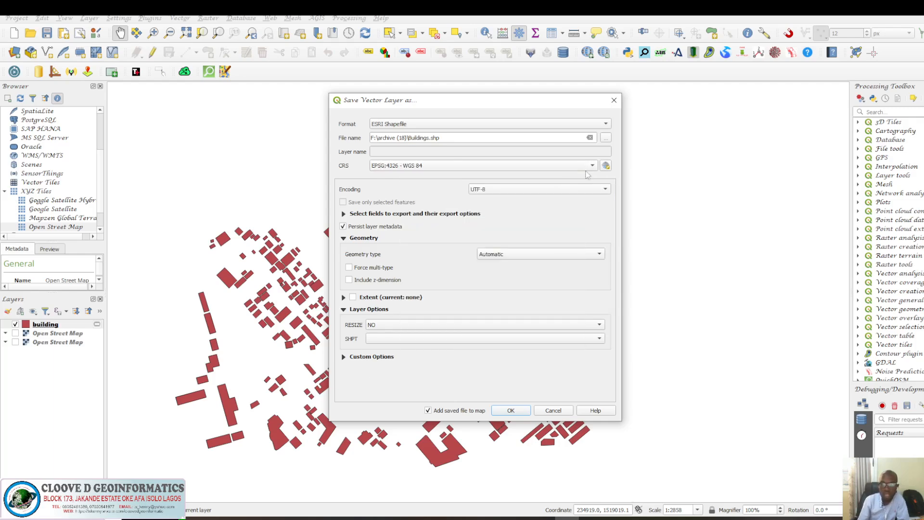
Set the export CRS to EPSG:32631 - WGS 84 / UTM zone 31N and run the export.
{"action": "left_click", "coordinate": [592, 166]}
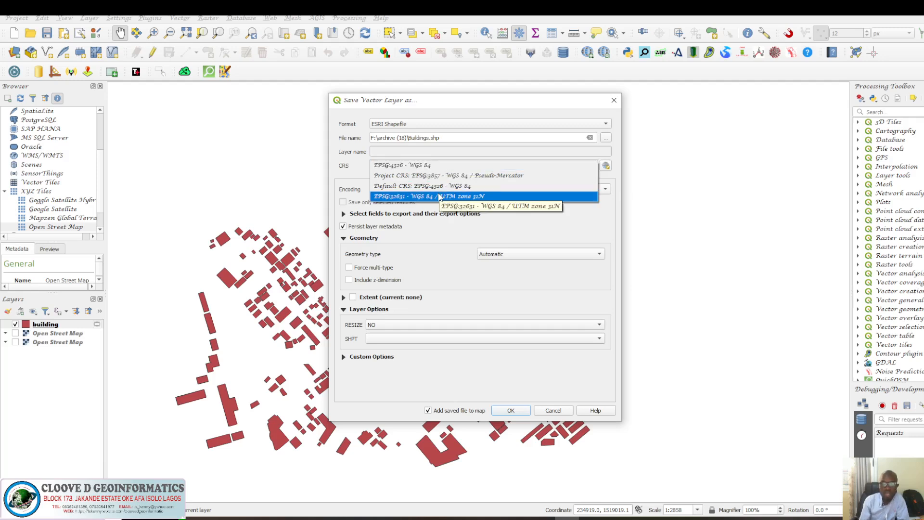
{"action": "left_click", "coordinate": [442, 196]}
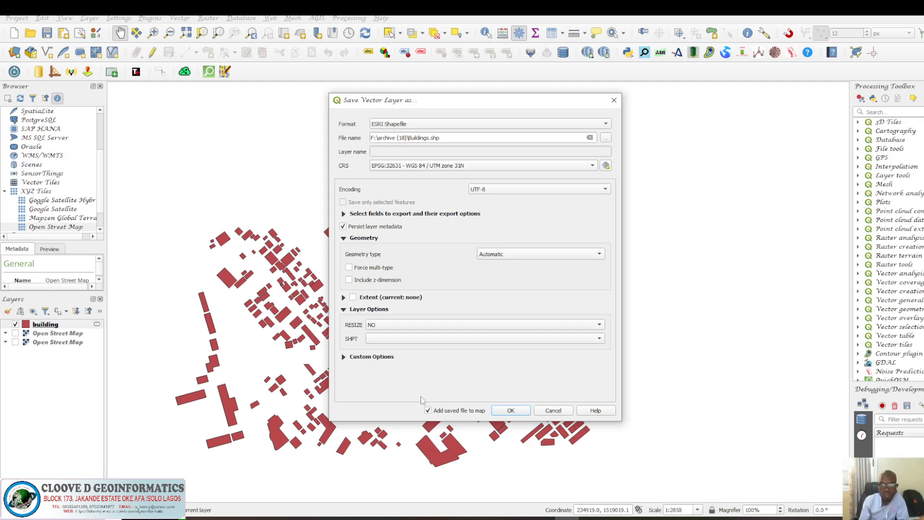
{"action": "left_click", "coordinate": [510, 411]}
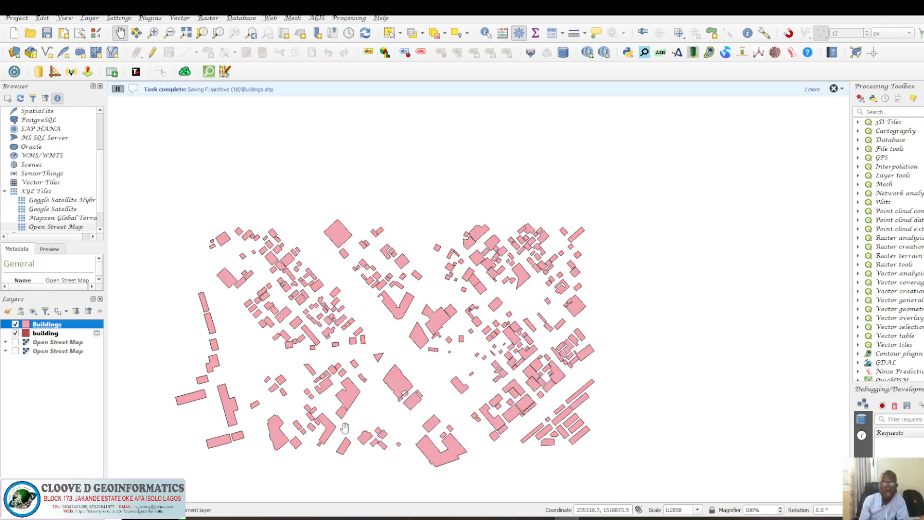
{"action": "left_click", "coordinate": [16, 333]}
{"action": "left_click", "coordinate": [253, 518]}
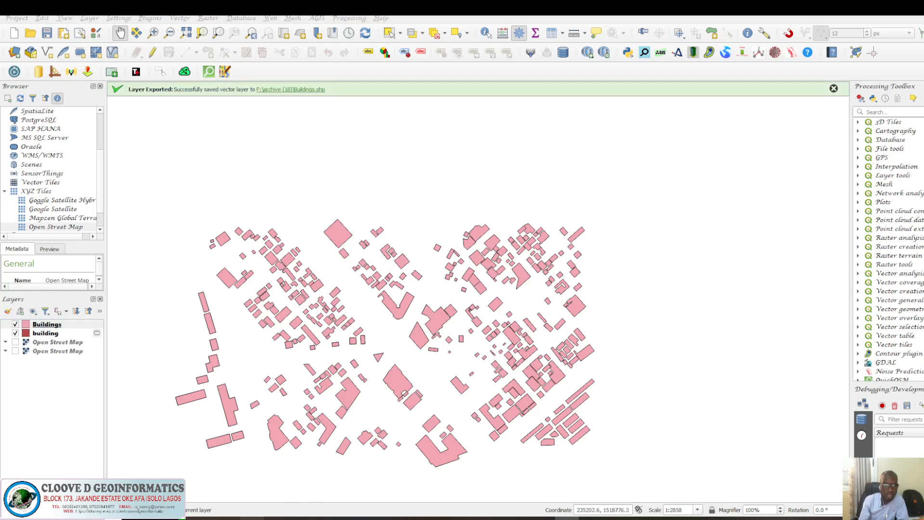
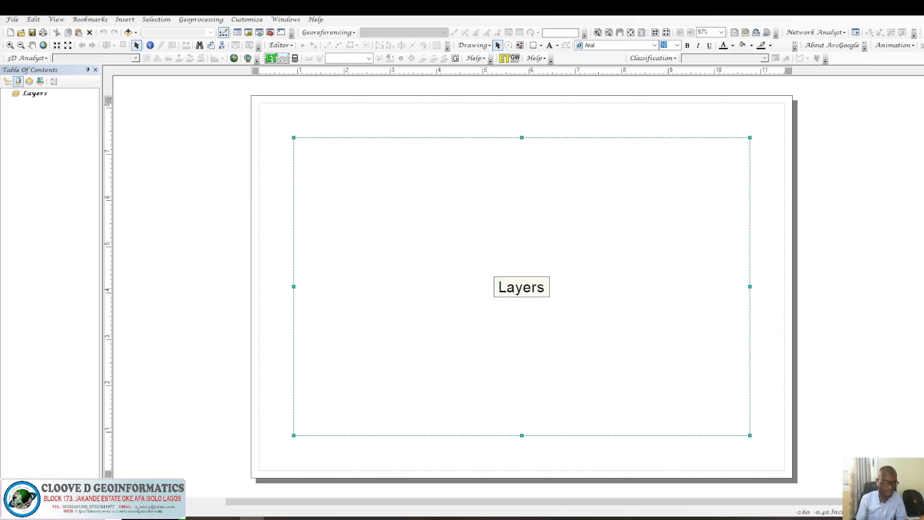
Switch the map document to data view and open the Catalog window.
{"action": "left_click", "coordinate": [108, 502]}
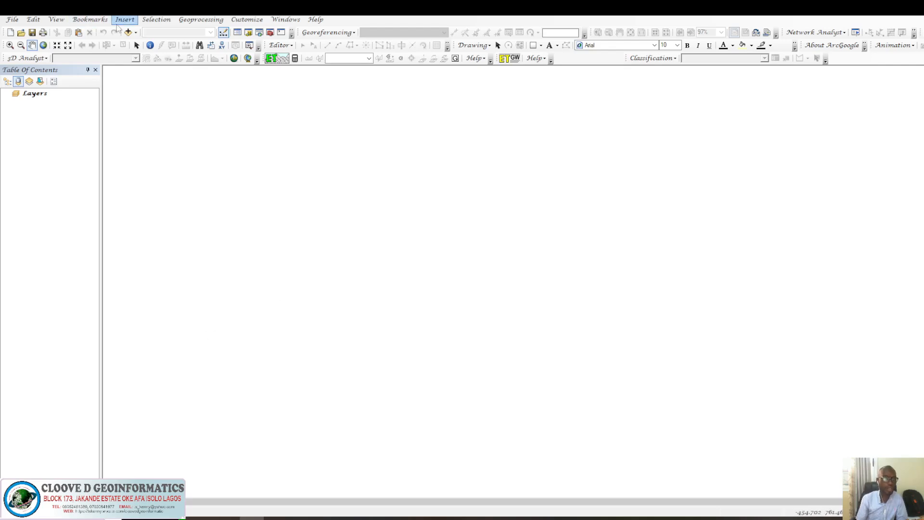
{"action": "left_click", "coordinate": [136, 32]}
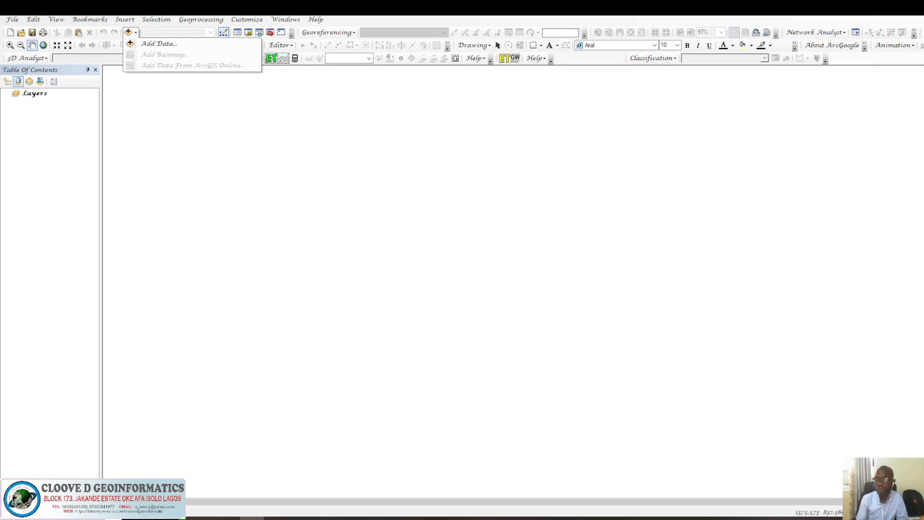
{"action": "left_click", "coordinate": [920, 120]}
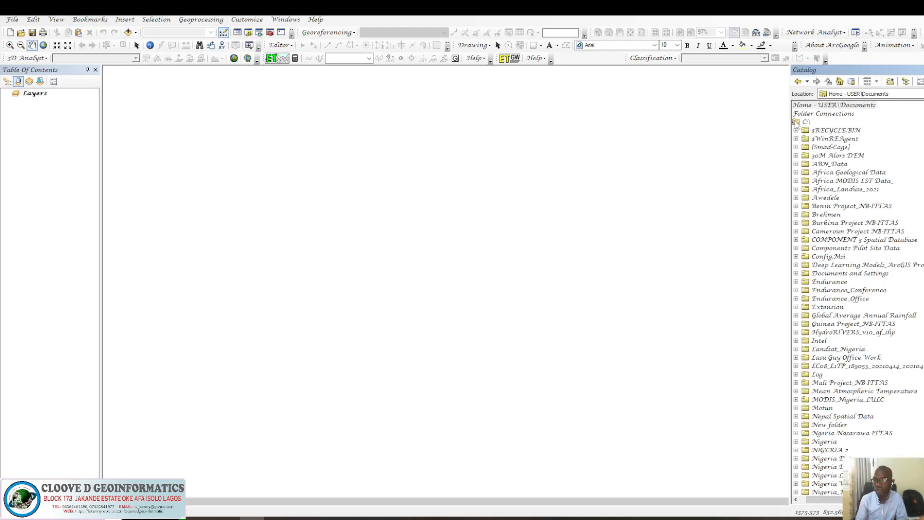
Add a folder connection to the archive (18) folder on USB Drive (F:).
{"action": "left_click", "coordinate": [891, 83]}
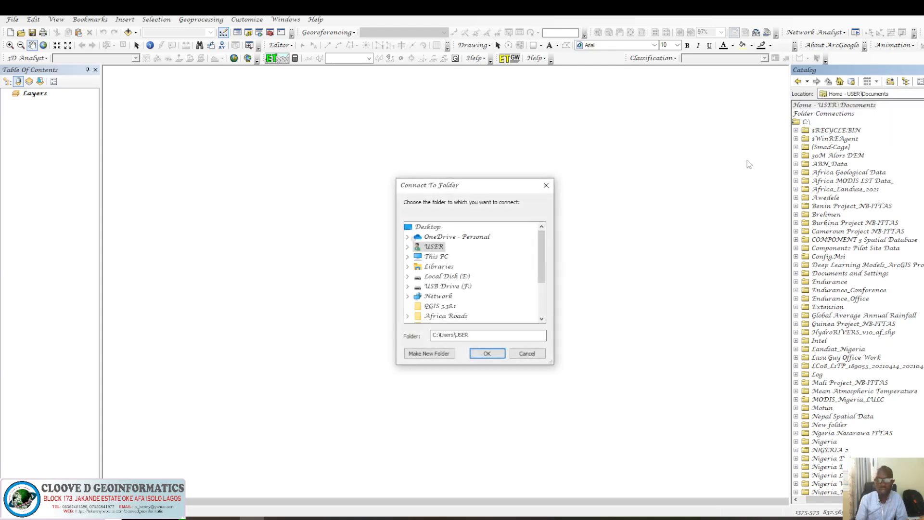
{"action": "left_click", "coordinate": [446, 286]}
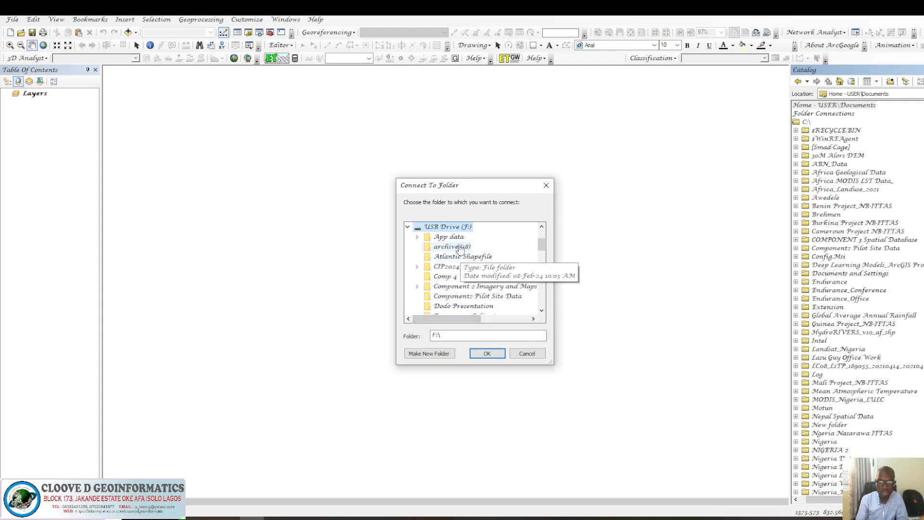
{"action": "left_click", "coordinate": [460, 247]}
{"action": "left_click", "coordinate": [501, 350]}
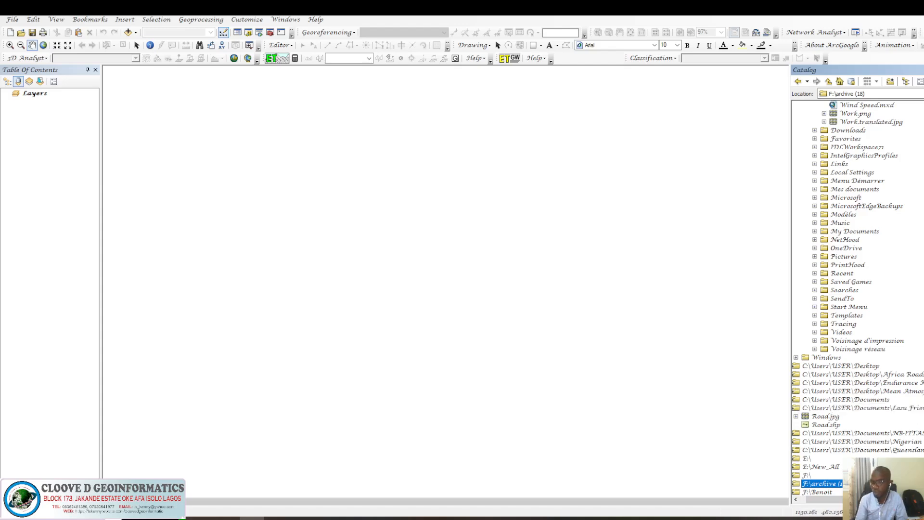
Add a folder connection to the root of USB Drive (F:).
{"action": "scroll", "coordinate": [856, 299], "scroll_direction": "down", "scroll_amount": 3}
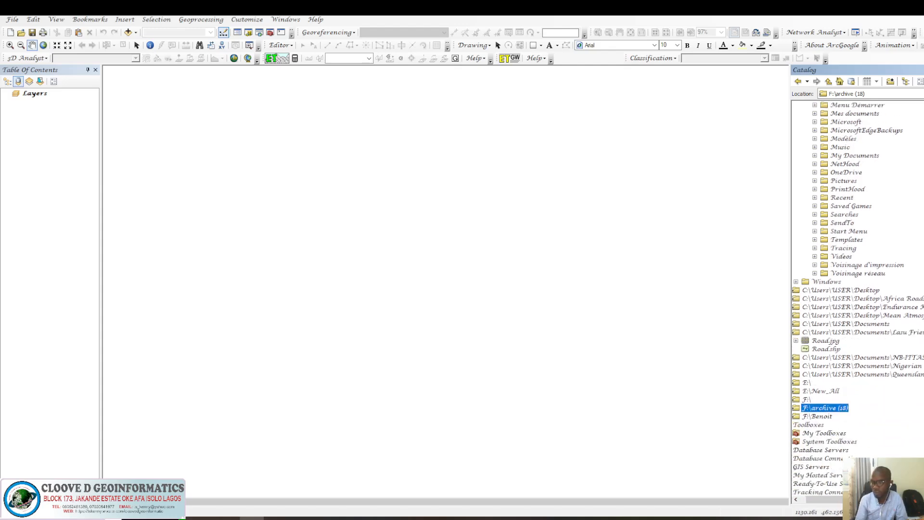
{"action": "scroll", "coordinate": [908, 282], "scroll_direction": "up", "scroll_amount": 20}
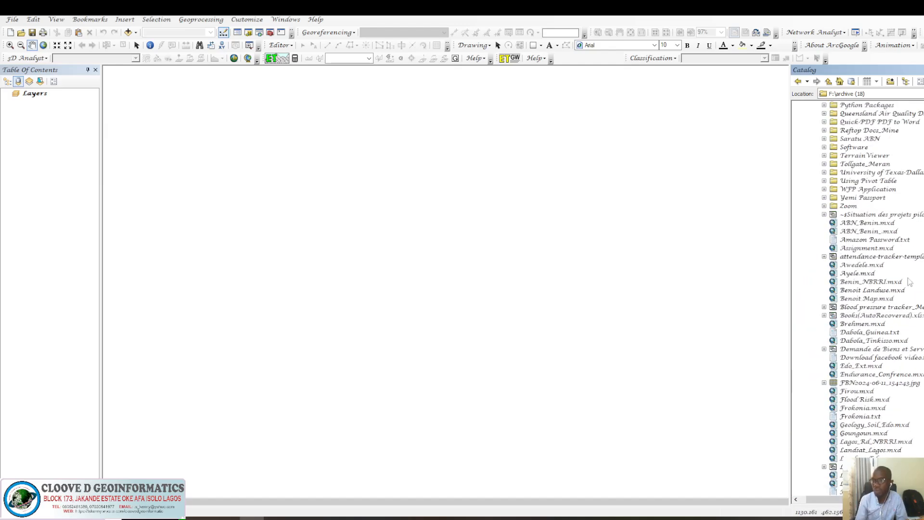
{"action": "left_click", "coordinate": [890, 82]}
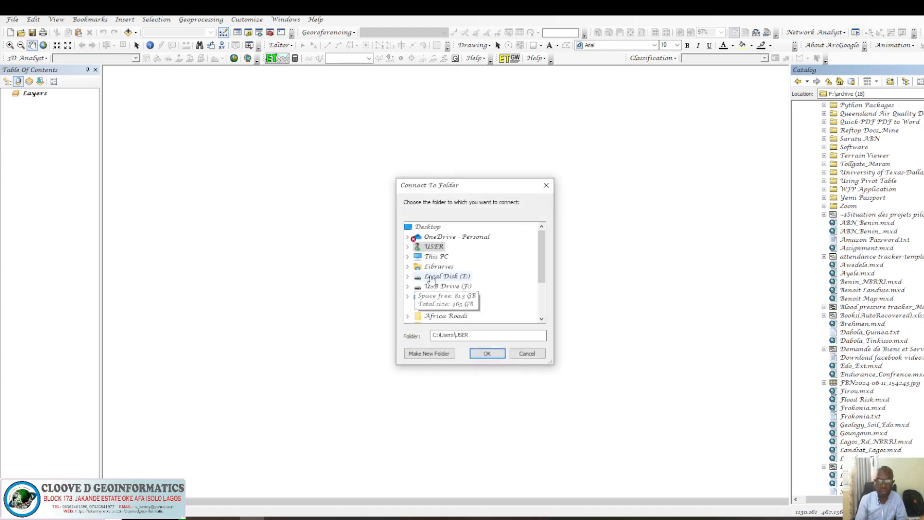
{"action": "left_click", "coordinate": [435, 287]}
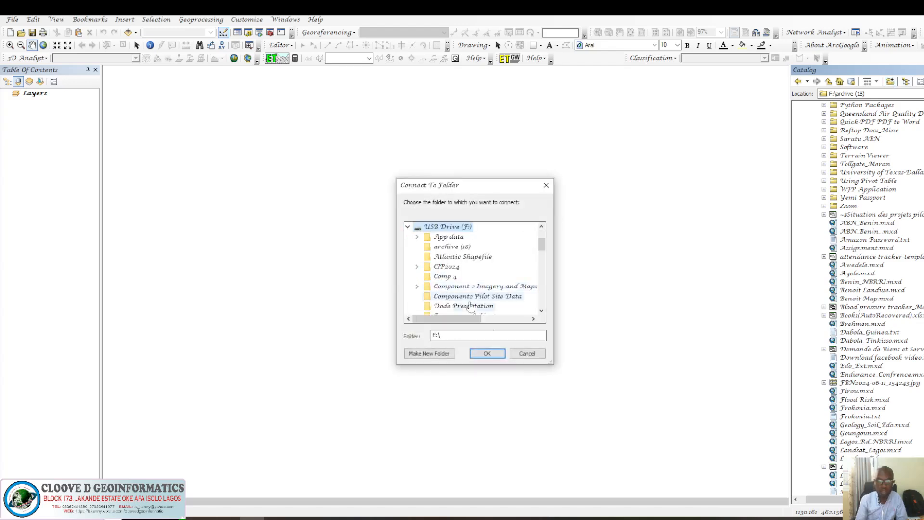
{"action": "left_click", "coordinate": [487, 354]}
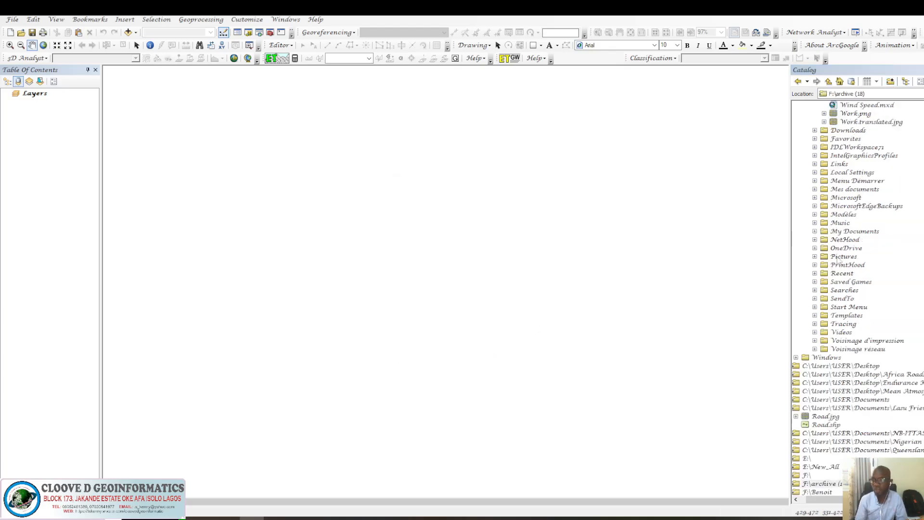
Try to expand a table entry inside the archive (18) folder connection and dismiss the error.
{"action": "scroll", "coordinate": [824, 343], "scroll_direction": "up", "scroll_amount": 20}
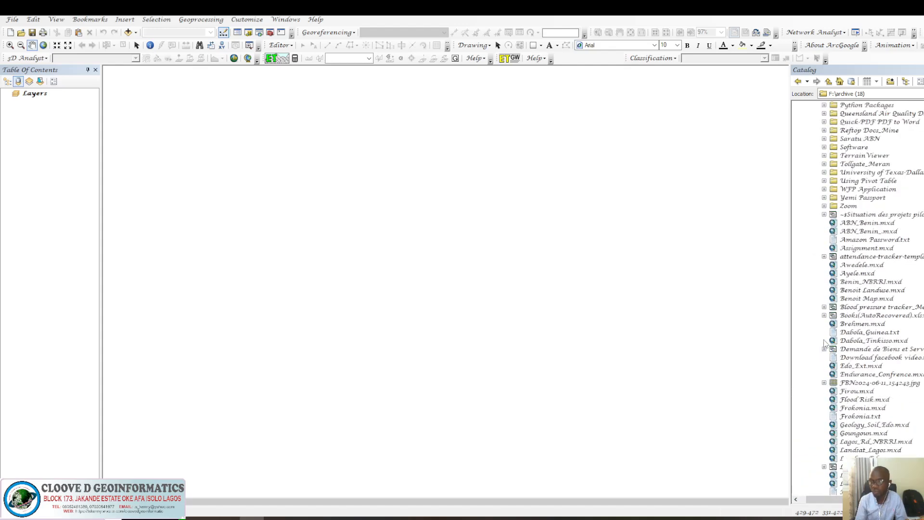
{"action": "left_click", "coordinate": [824, 215]}
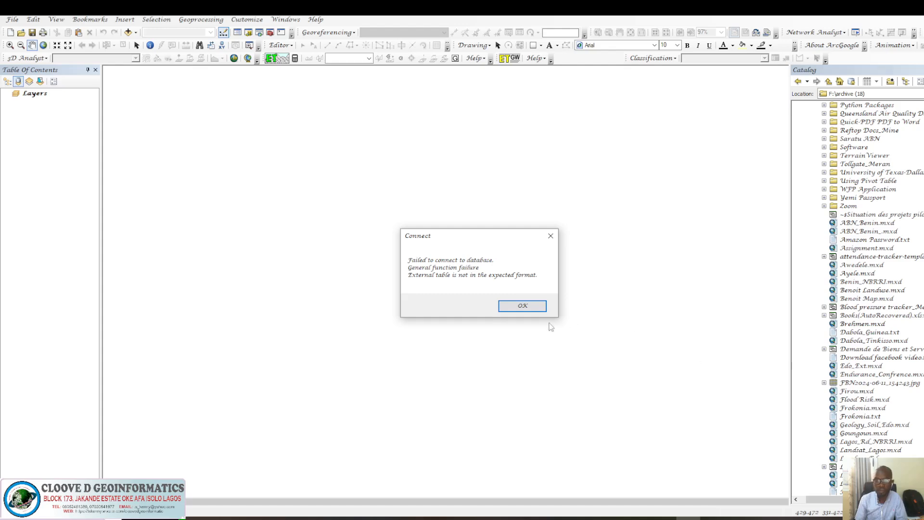
{"action": "left_click", "coordinate": [534, 308]}
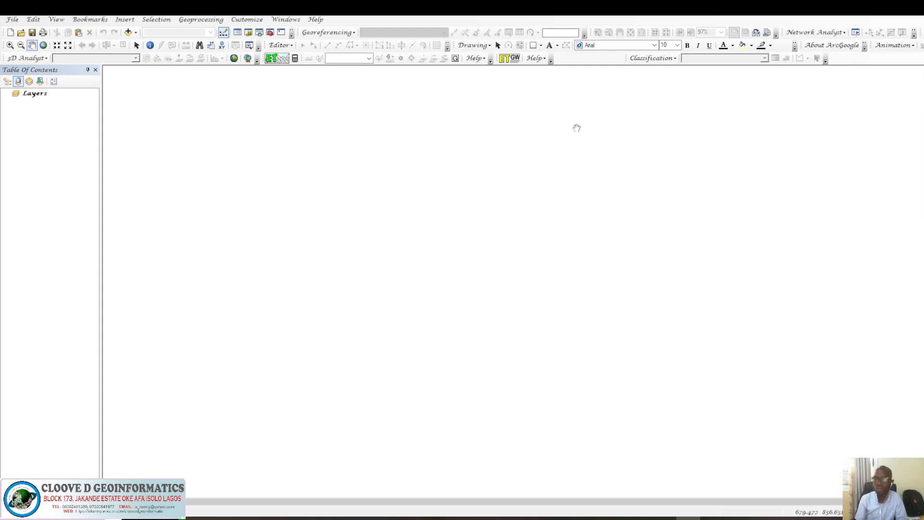
Open the Add Data dialog and connect it to USB Drive (F:).
{"action": "left_click", "coordinate": [136, 33]}
{"action": "left_click", "coordinate": [141, 43]}
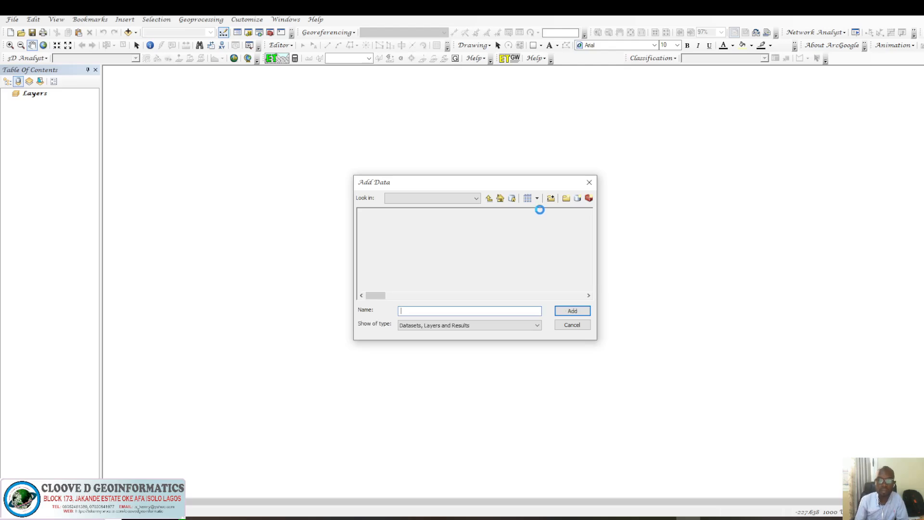
{"action": "left_click", "coordinate": [551, 198]}
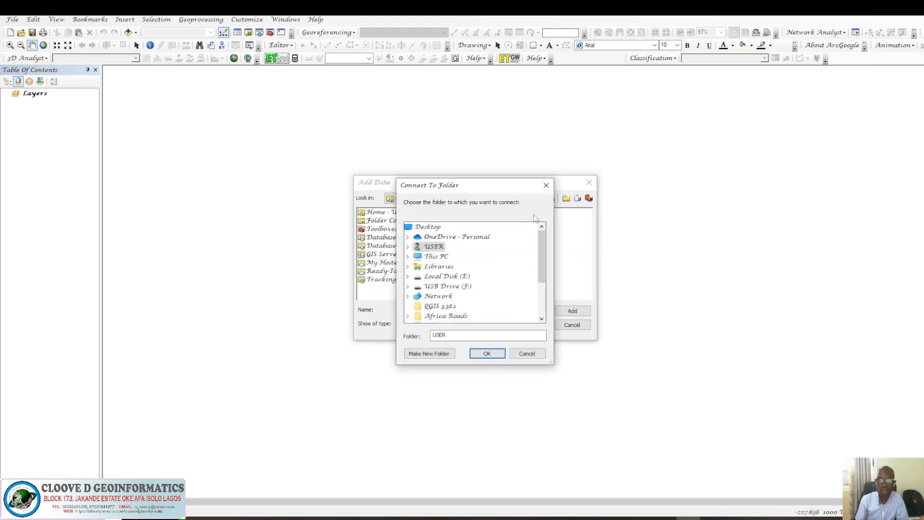
{"action": "double_click", "coordinate": [456, 286]}
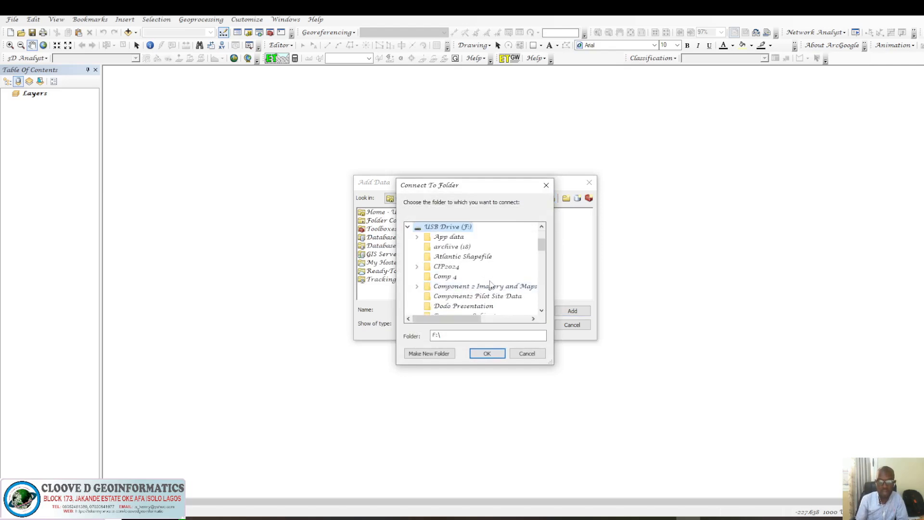
{"action": "left_click", "coordinate": [482, 353]}
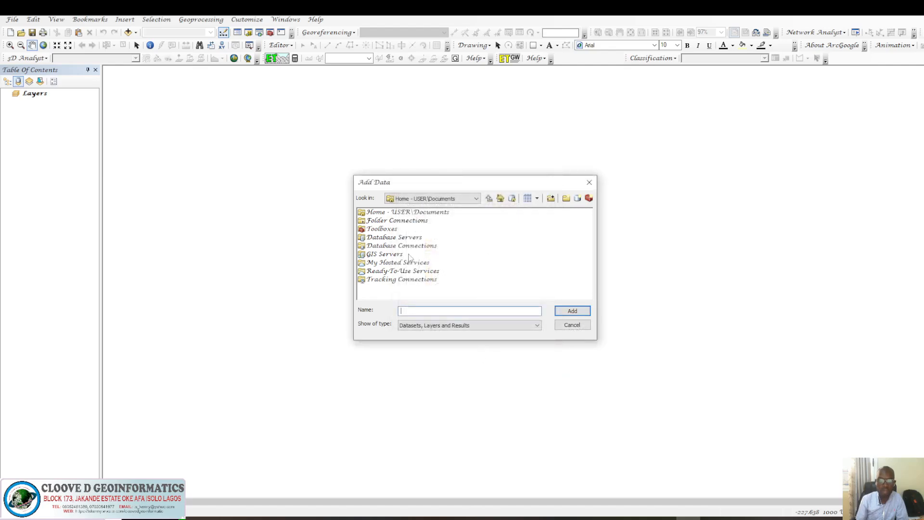
Browse to F:\archive (18) and add Buildings.shp to the map.
{"action": "left_click", "coordinate": [476, 198]}
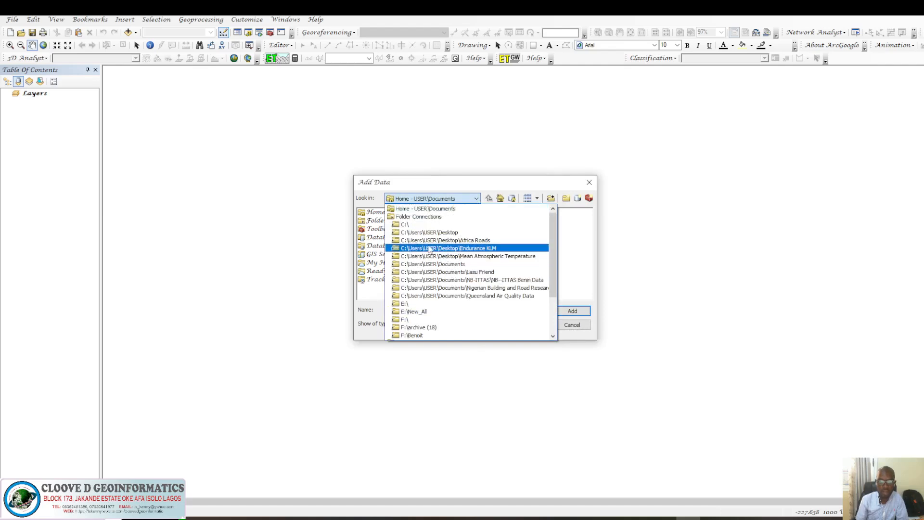
{"action": "scroll", "coordinate": [440, 279], "scroll_direction": "down", "scroll_amount": 1}
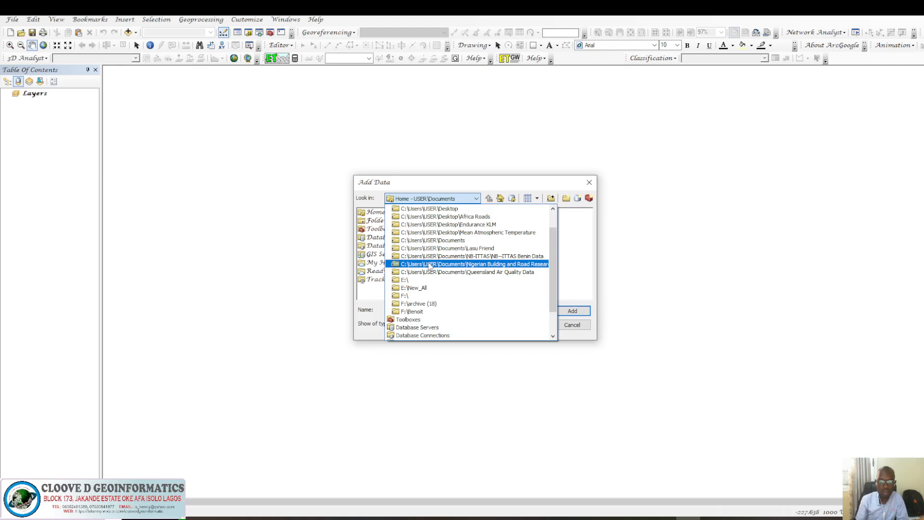
{"action": "left_click", "coordinate": [410, 279]}
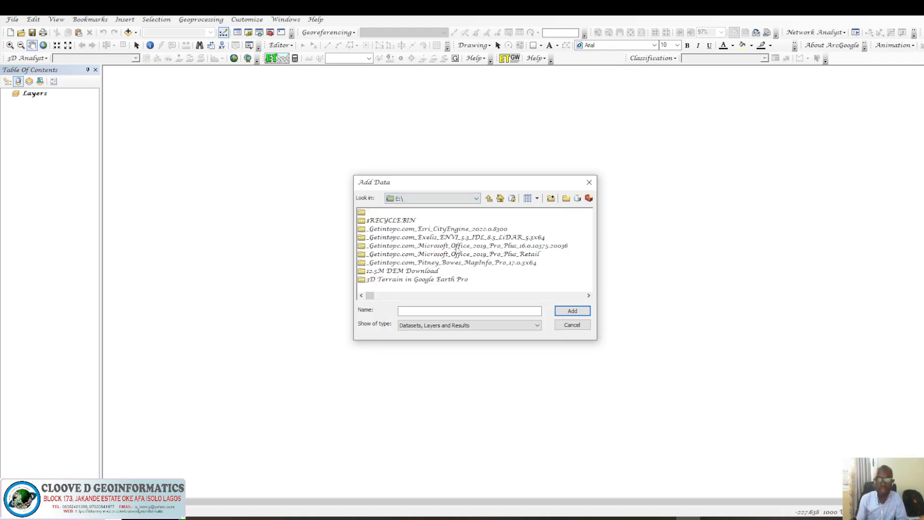
{"action": "left_click", "coordinate": [476, 199]}
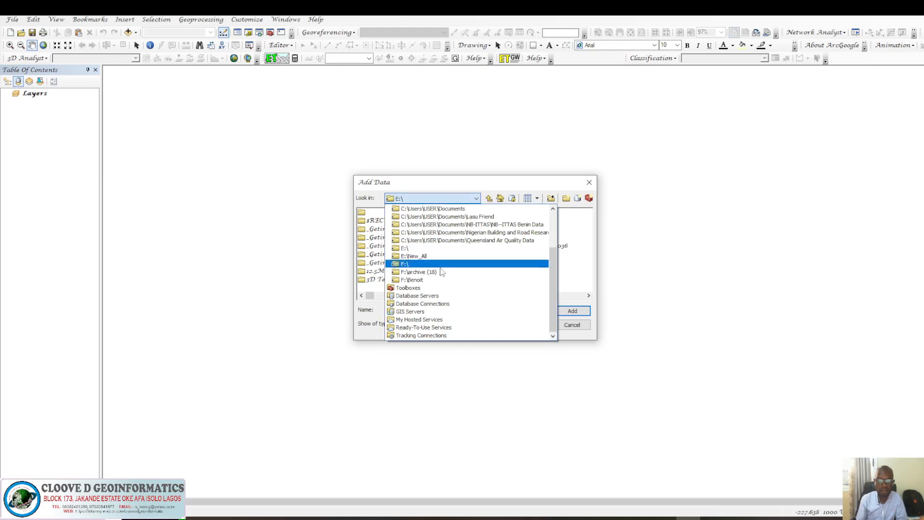
{"action": "left_click", "coordinate": [441, 265]}
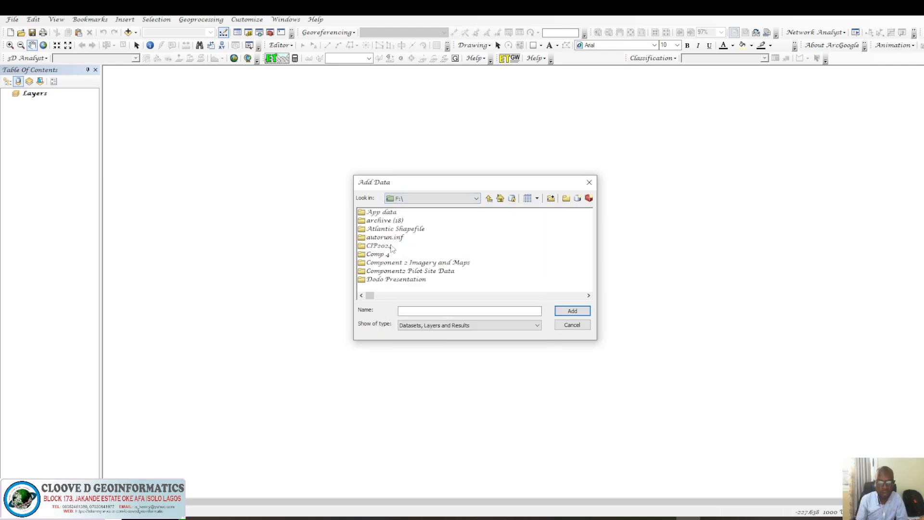
{"action": "double_click", "coordinate": [387, 222]}
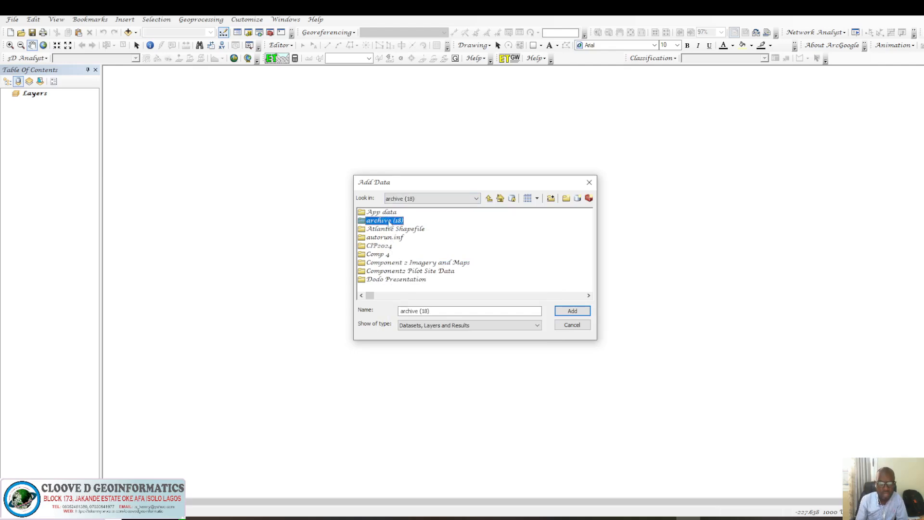
{"action": "left_click", "coordinate": [393, 216]}
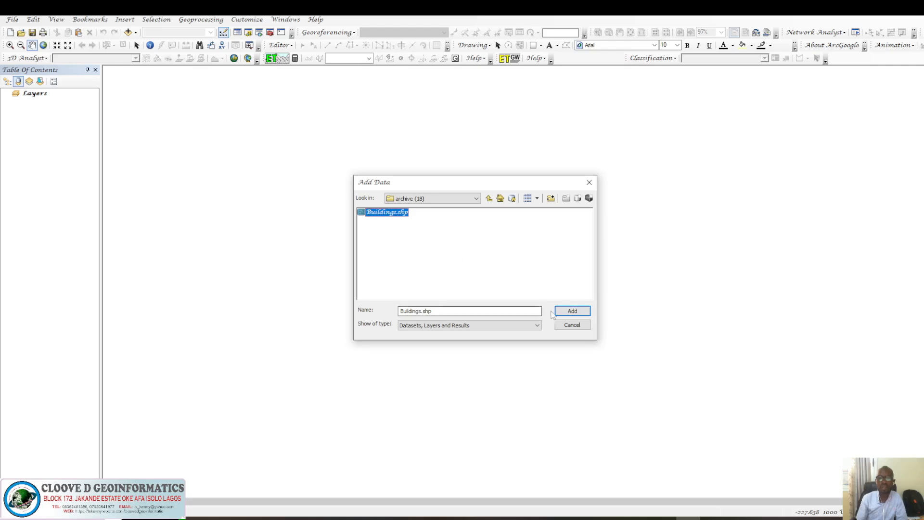
{"action": "left_click", "coordinate": [569, 313]}
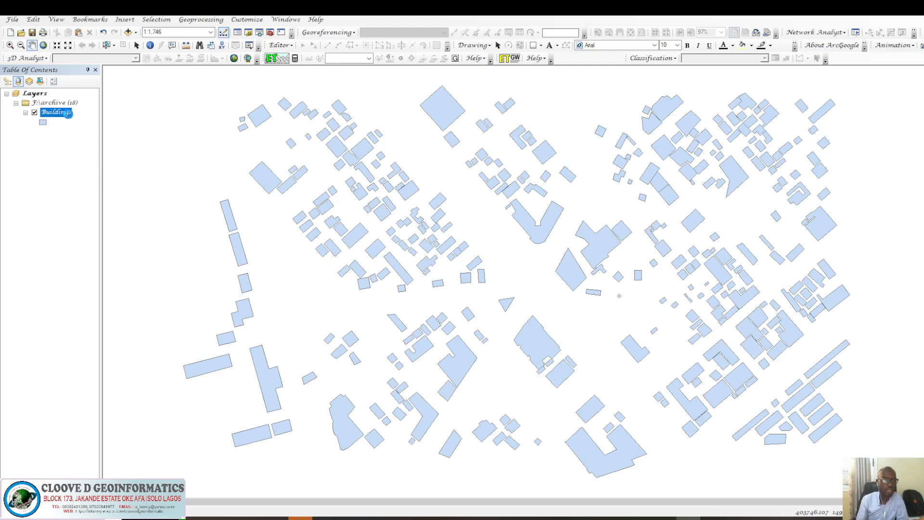
Open the Buildings layer's attribute table, scroll across its columns, and close it.
{"action": "right_click", "coordinate": [68, 113]}
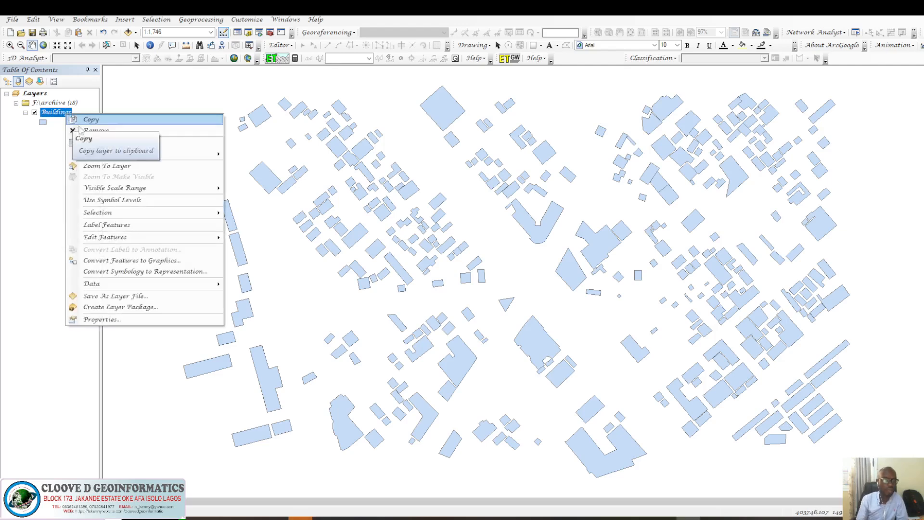
{"action": "left_click", "coordinate": [114, 143]}
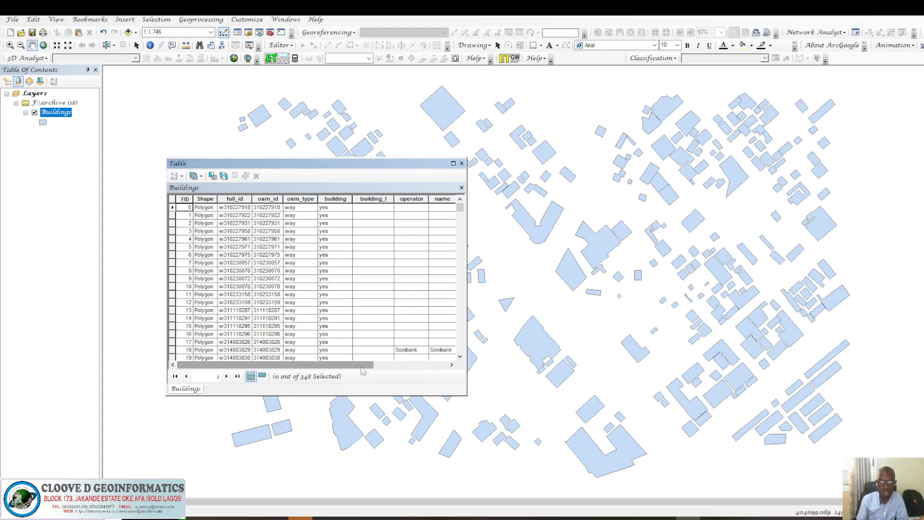
{"action": "left_click_drag", "start_coordinate": [363, 365], "coordinate": [425, 367]}
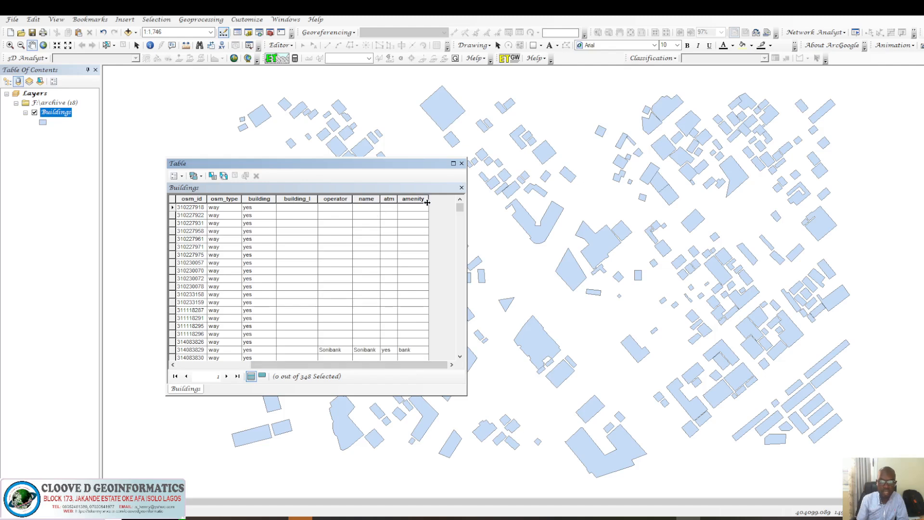
{"action": "left_click", "coordinate": [461, 163]}
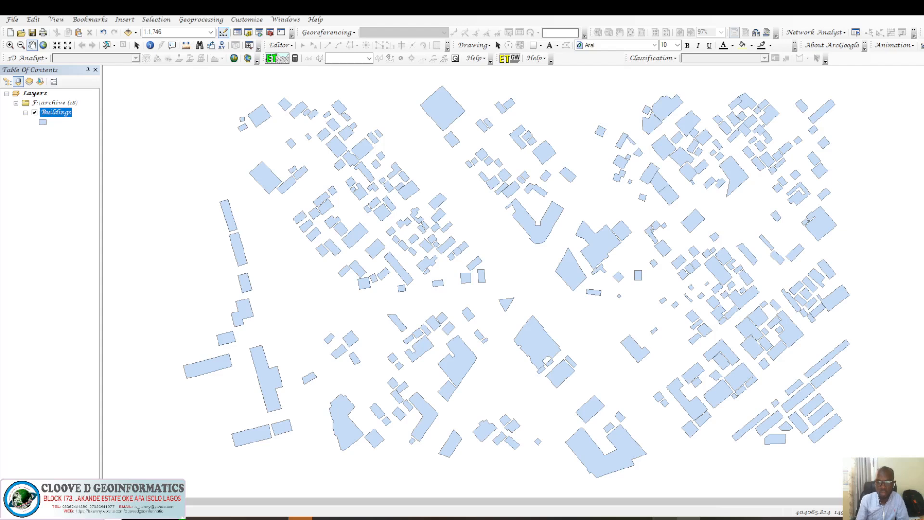
{"action": "mouse_move", "coordinate": [664, 517]}
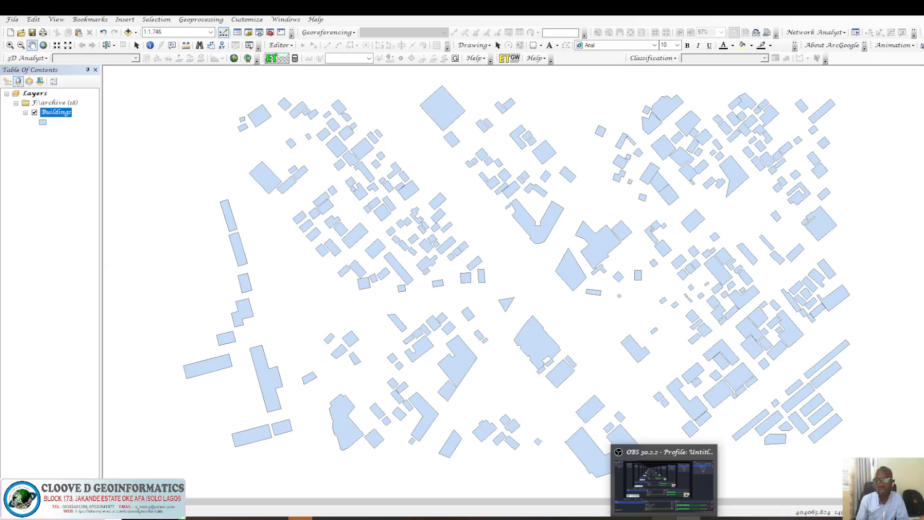
{"action": "left_click", "coordinate": [665, 481]}
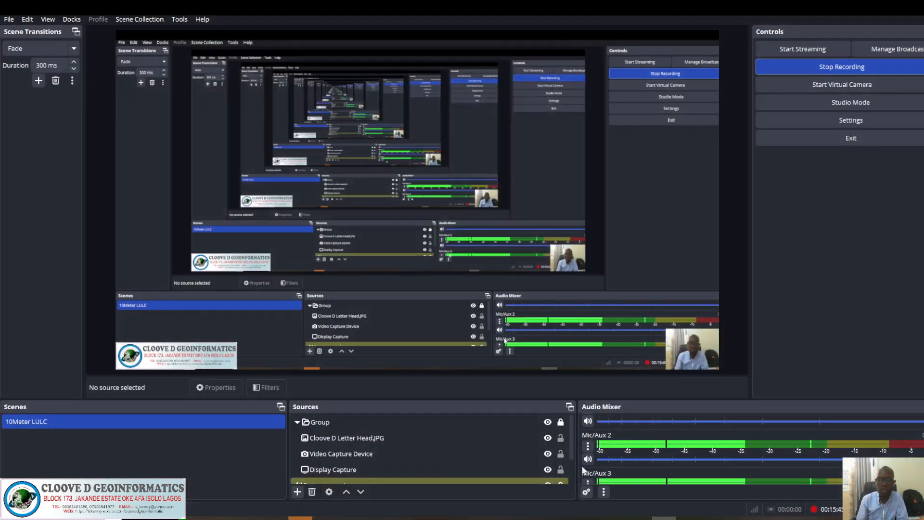